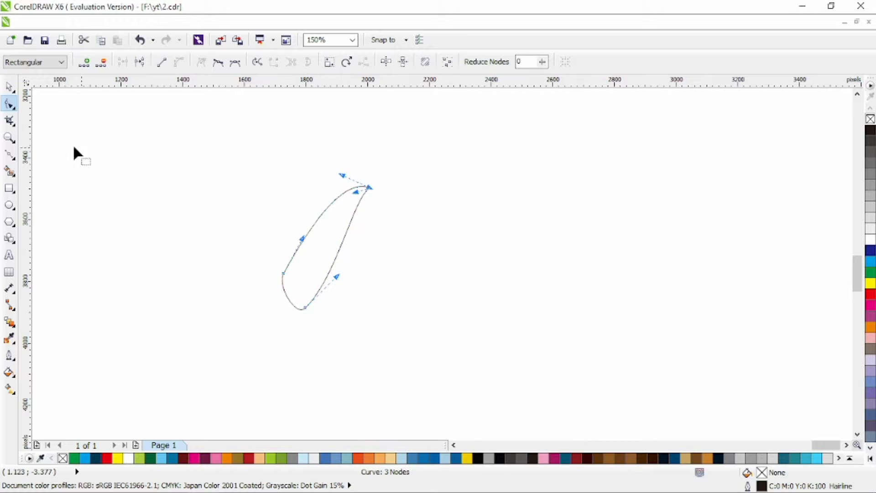
# Duplicate the leaf-shaped curve, add a node near the copy's tip and move its bottom nodes across to form a second, descending stroke
pyautogui.click(10, 87)
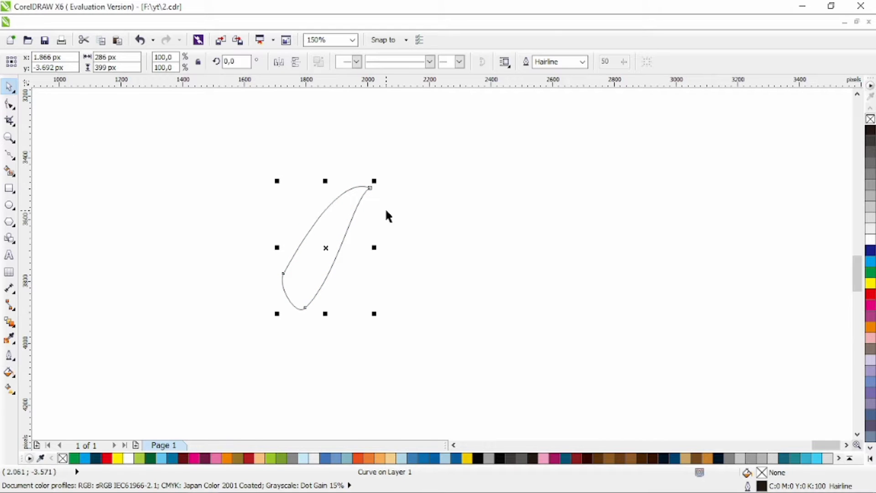
pyautogui.click(10, 104)
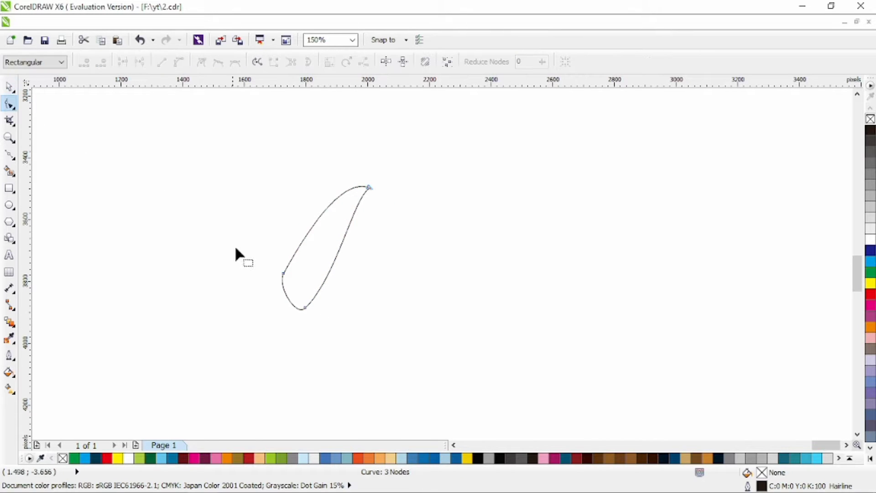
pyautogui.doubleClick(335, 201)
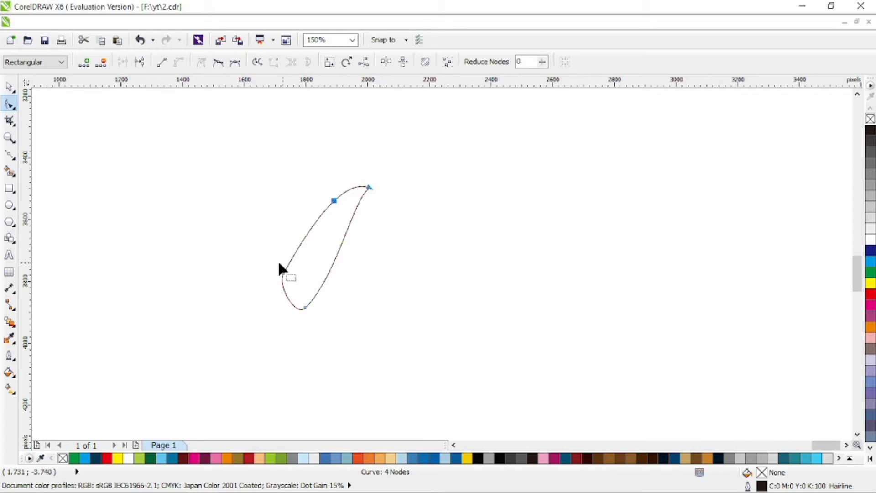
pyautogui.moveTo(306, 307); pyautogui.dragTo(411, 297)
pyautogui.moveTo(442, 260); pyautogui.dragTo(432, 241)
pyautogui.moveTo(388, 260); pyautogui.dragTo(378, 299)
pyautogui.moveTo(390, 277); pyautogui.dragTo(386, 248)
pyautogui.moveTo(315, 220); pyautogui.dragTo(351, 216)
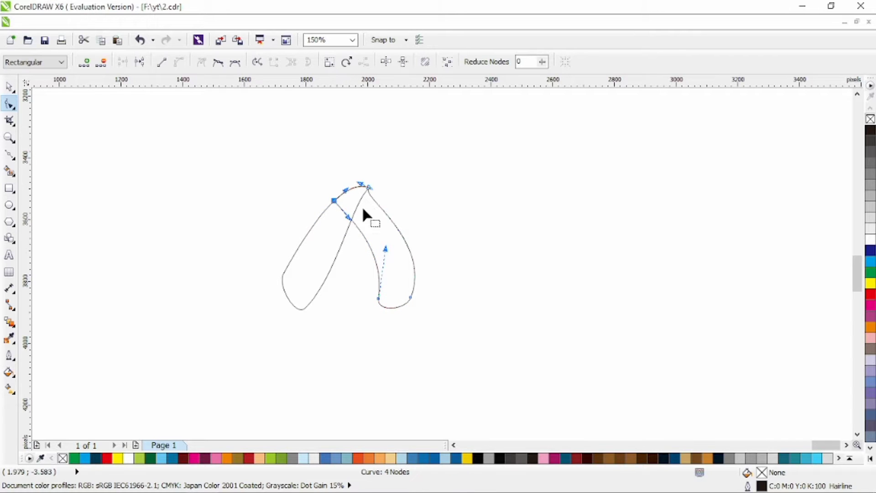
# Refine the second stroke's nodes and curve handles so both edges arch smoothly down from the peak
pyautogui.moveTo(348, 157); pyautogui.dragTo(382, 191)
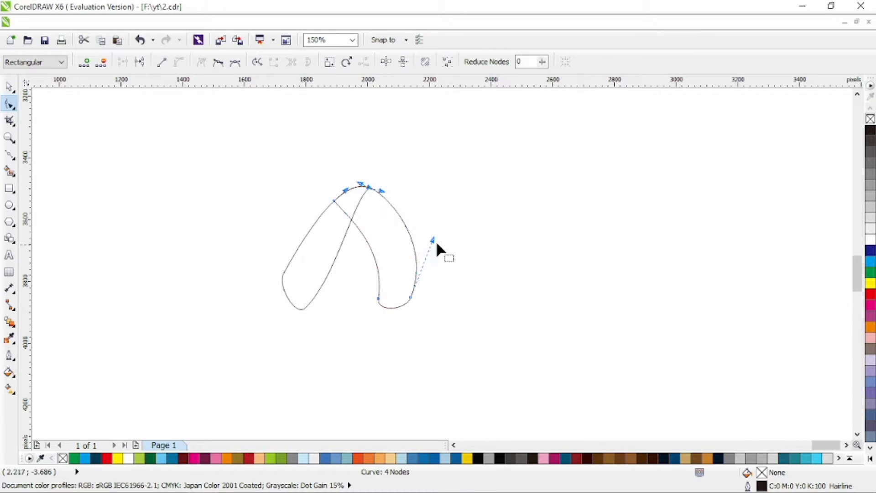
pyautogui.moveTo(433, 239); pyautogui.dragTo(365, 214)
pyautogui.moveTo(371, 231); pyautogui.dragTo(376, 232)
pyautogui.moveTo(378, 299); pyautogui.dragTo(381, 286)
pyautogui.moveTo(382, 222); pyautogui.dragTo(383, 247)
# Duplicate the second stroke, move the copy's two top nodes right to form a rising third stroke, and delete its extra top node
pyautogui.press('space')
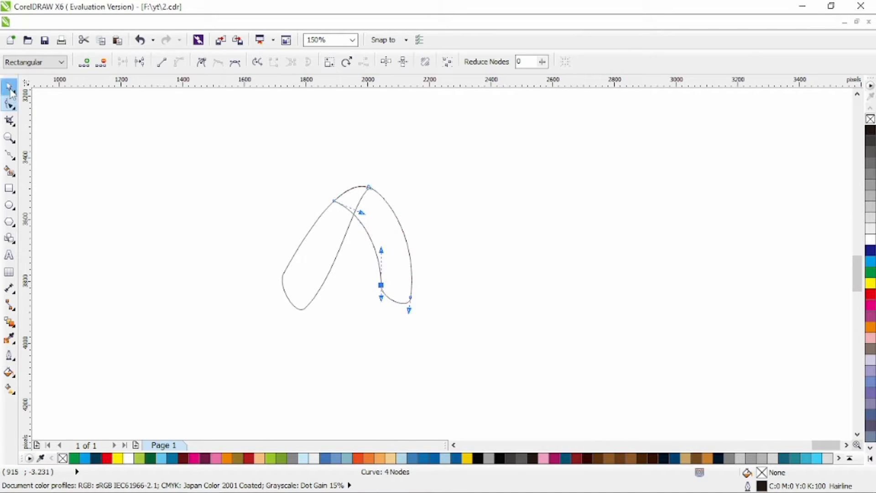
pyautogui.press('space')
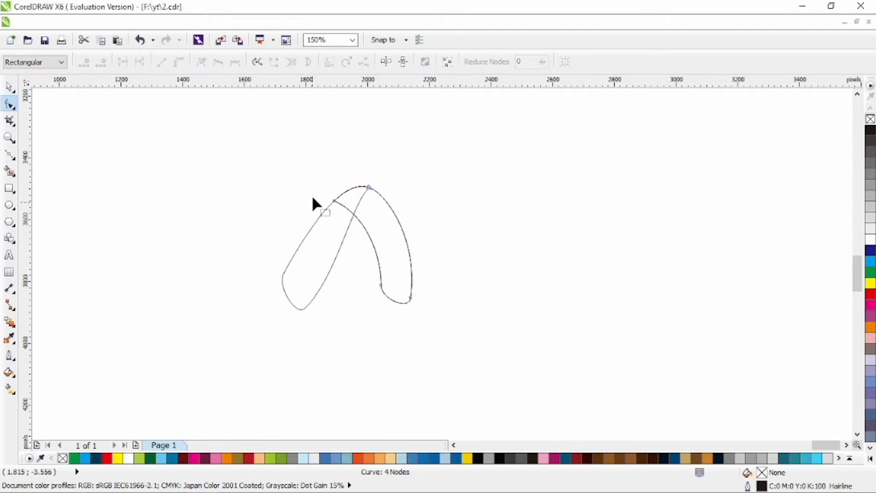
pyautogui.moveTo(313, 163); pyautogui.dragTo(453, 336)
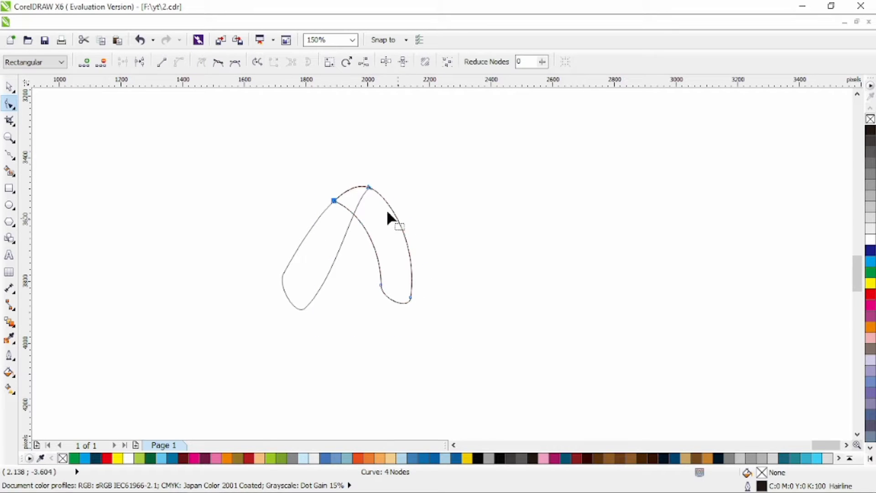
pyautogui.moveTo(370, 187); pyautogui.dragTo(470, 191)
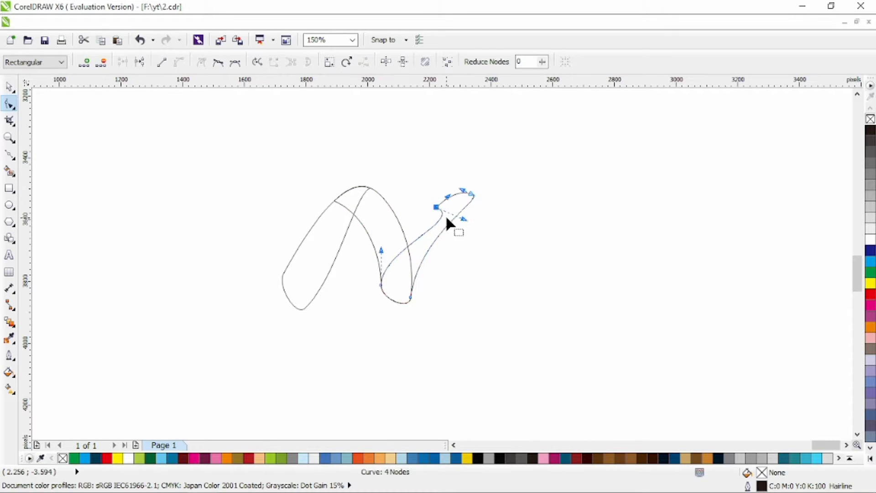
pyautogui.press('Delete')
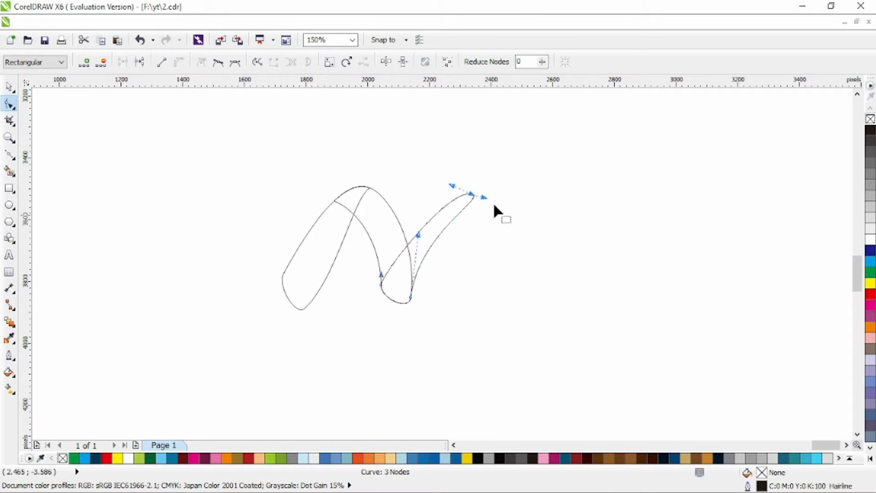
# Adjust the third stroke's curve handles so it arches from the lower bend up to a pointed tip
pyautogui.moveTo(450, 184); pyautogui.dragTo(414, 176)
pyautogui.moveTo(484, 197); pyautogui.dragTo(414, 159)
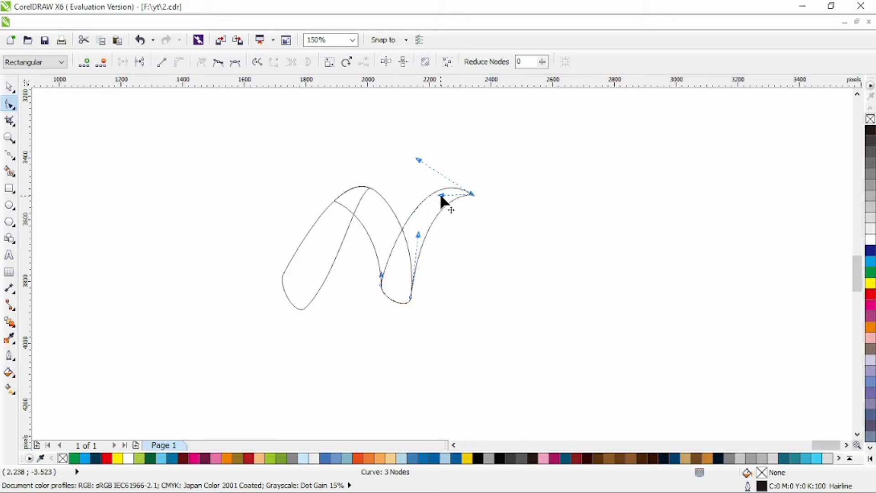
pyautogui.moveTo(441, 194); pyautogui.dragTo(462, 195)
pyautogui.click(10, 85)
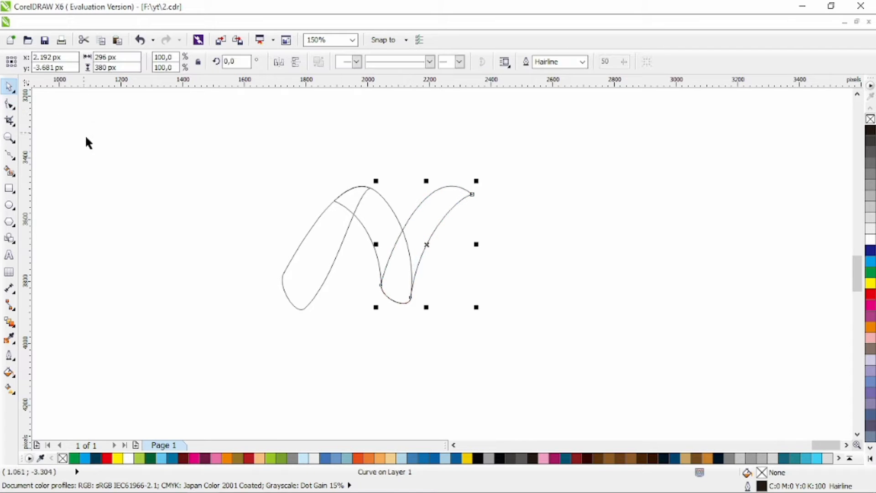
pyautogui.click(9, 104)
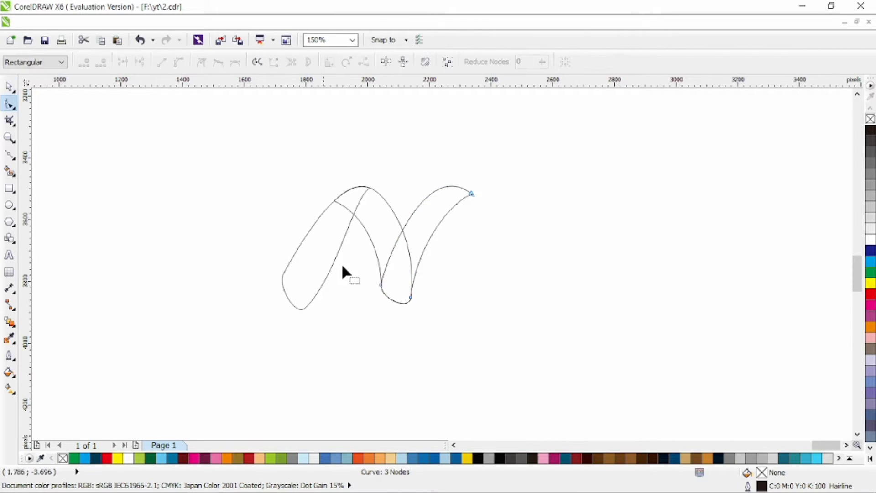
pyautogui.moveTo(380, 274); pyautogui.dragTo(377, 237)
# Duplicate the third stroke, add a node near the copy's tip, and move its bottom nodes and handles right to form a descending fourth stroke
pyautogui.click(9, 86)
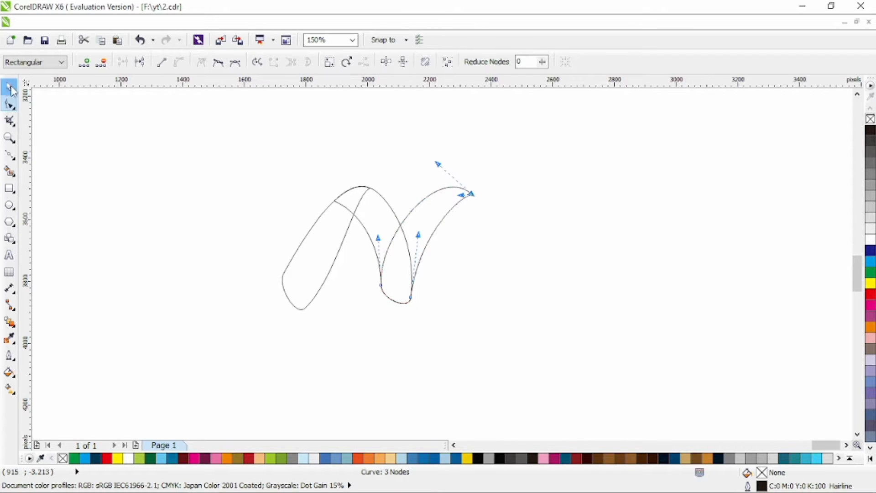
pyautogui.press('F10')
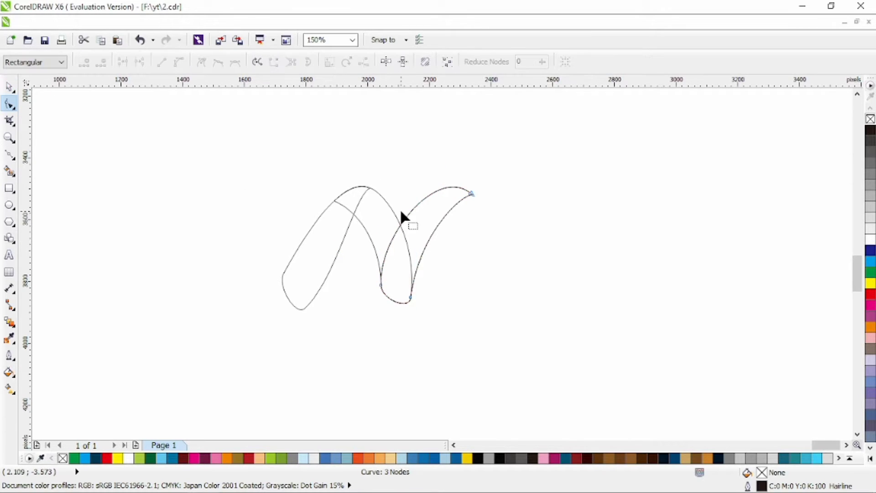
pyautogui.doubleClick(426, 196)
pyautogui.moveTo(481, 168); pyautogui.dragTo(365, 238)
pyautogui.moveTo(411, 297); pyautogui.dragTo(492, 298)
pyautogui.moveTo(460, 195); pyautogui.dragTo(497, 239)
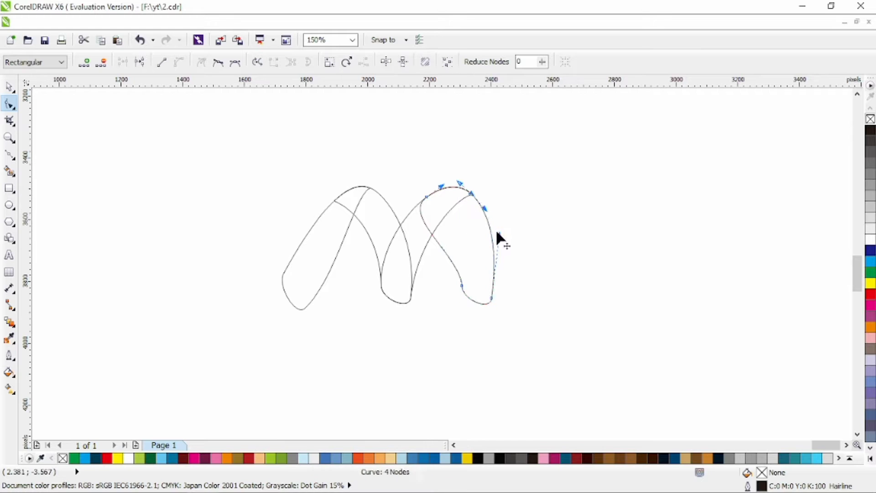
pyautogui.moveTo(427, 224); pyautogui.dragTo(469, 206)
# Make the fourth stroke's bottom nodes smooth and adjust their positions and curve handles to round off its lower end
pyautogui.moveTo(449, 260); pyautogui.dragTo(506, 313)
pyautogui.click(218, 62)
pyautogui.click(451, 270)
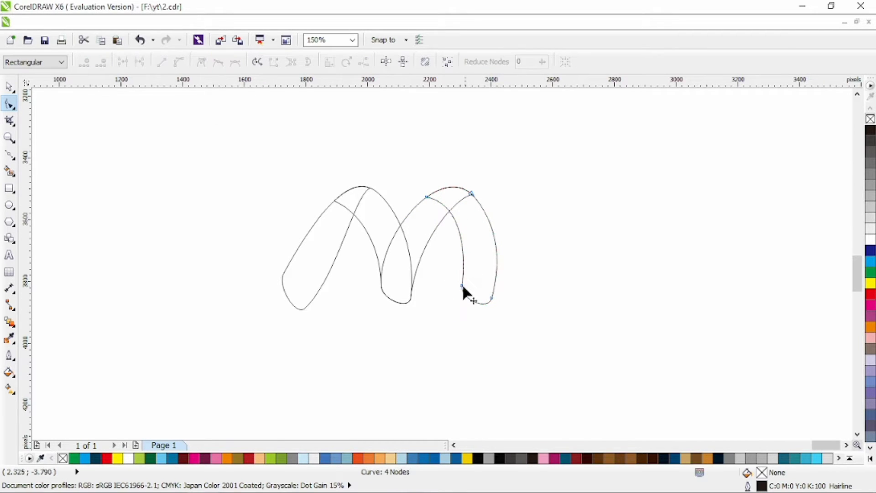
pyautogui.moveTo(461, 284); pyautogui.dragTo(459, 273)
pyautogui.moveTo(491, 298); pyautogui.dragTo(456, 298)
pyautogui.moveTo(463, 204); pyautogui.dragTo(467, 192)
pyautogui.click(489, 297)
pyautogui.moveTo(503, 243); pyautogui.dragTo(505, 257)
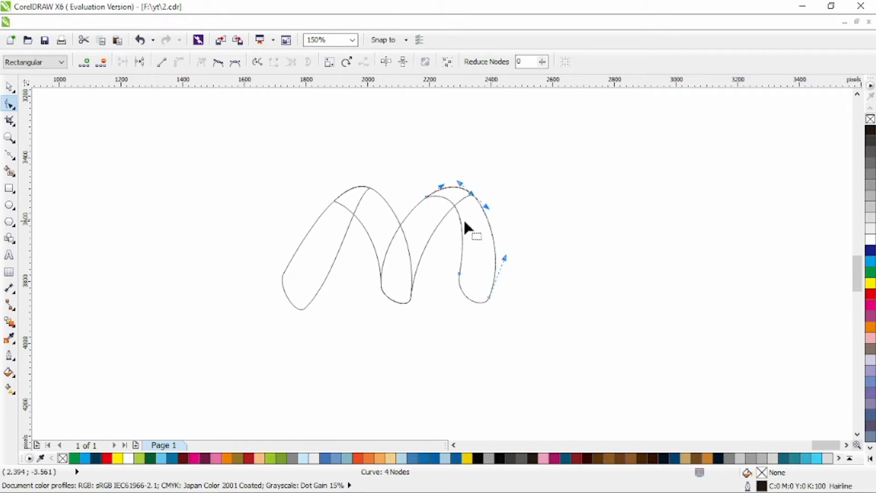
# Reshape the first stroke's inner edge by adjusting the curve handles at its tip and lower end
pyautogui.click(362, 187)
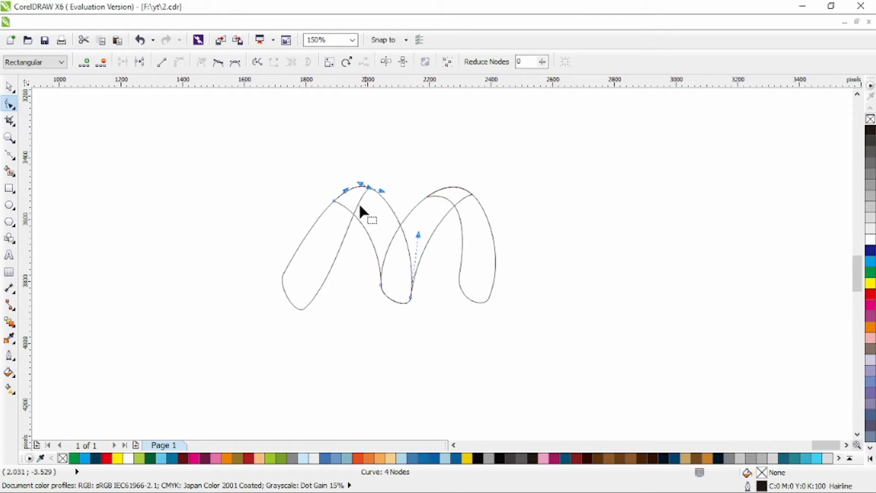
pyautogui.click(339, 246)
pyautogui.click(368, 187)
pyautogui.moveTo(354, 193); pyautogui.dragTo(344, 188)
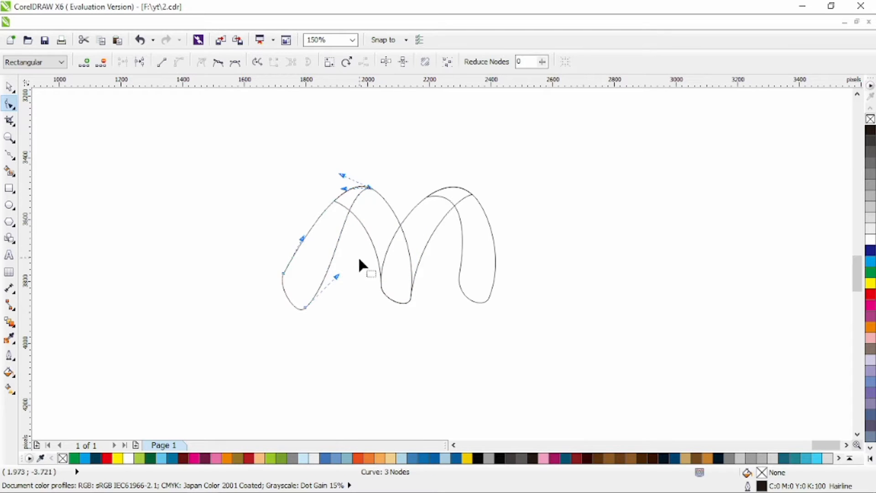
pyautogui.moveTo(340, 276); pyautogui.dragTo(335, 276)
# Add a node to the first stroke where it meets the second, and shift its bottom nodes slightly right and down
pyautogui.moveTo(274, 266); pyautogui.dragTo(313, 308)
pyautogui.hotkey('ctrl', 'z')
pyautogui.doubleClick(333, 202)
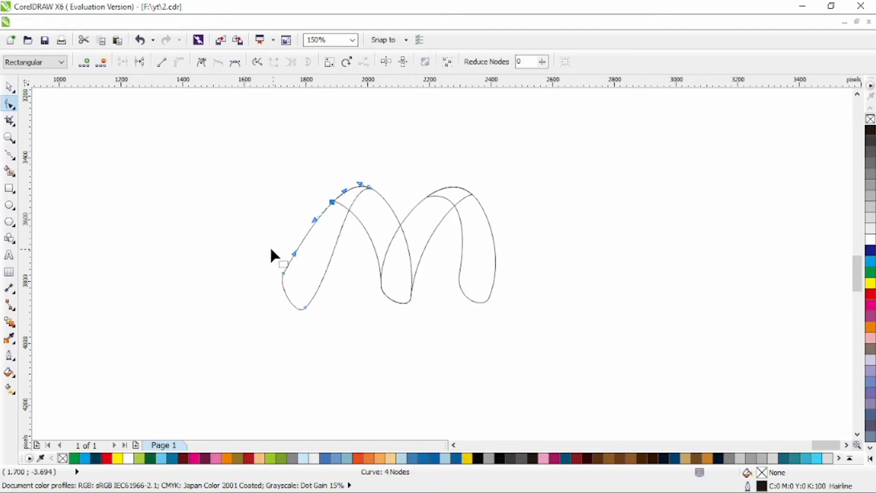
pyautogui.moveTo(272, 248); pyautogui.dragTo(315, 315)
pyautogui.moveTo(305, 308); pyautogui.dragTo(312, 310)
pyautogui.click(289, 276)
# Place the second stroke behind the first and third strokes, and the fourth stroke behind the third
pyautogui.keyDown('shift'); pyautogui.click(425, 233); pyautogui.keyUp('shift')
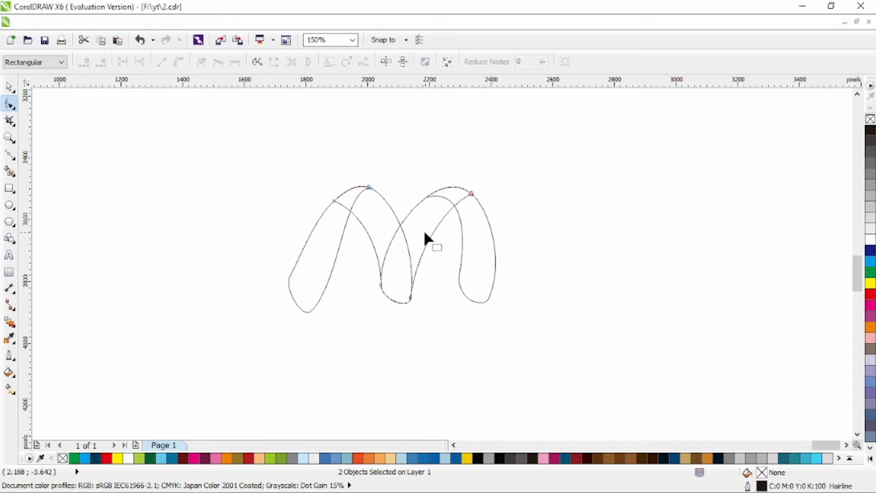
pyautogui.press('space')
pyautogui.click(326, 268)
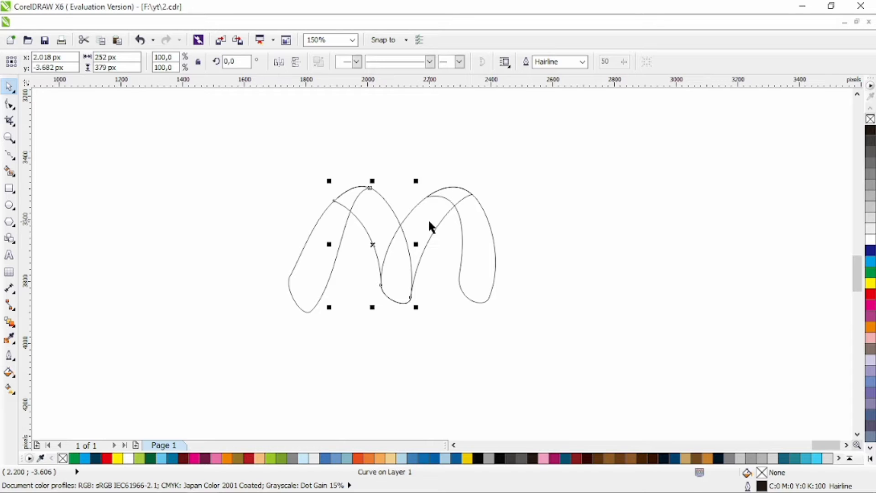
pyautogui.click(444, 225)
pyautogui.click(487, 229)
pyautogui.click(503, 233)
# Fill the first stroke with a linear gradient from dark blue at the base to magenta at the tip, without an outline
pyautogui.click(299, 290)
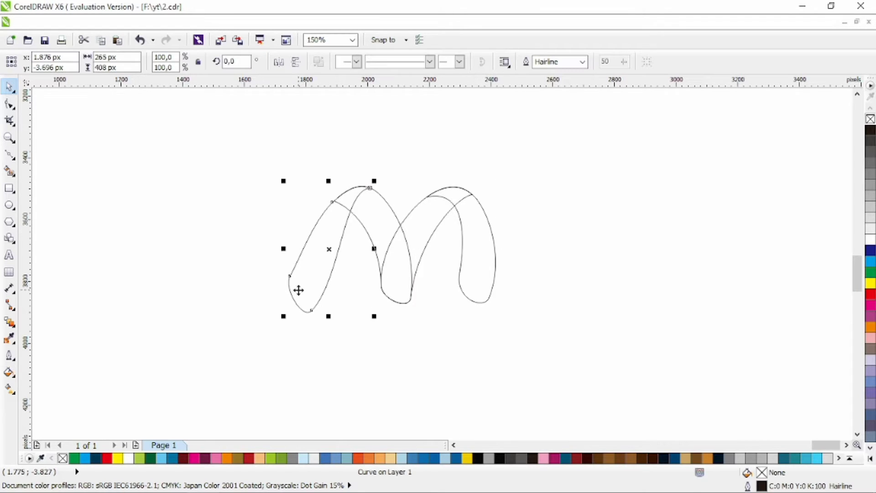
pyautogui.click(96, 458)
pyautogui.rightClick(62, 459)
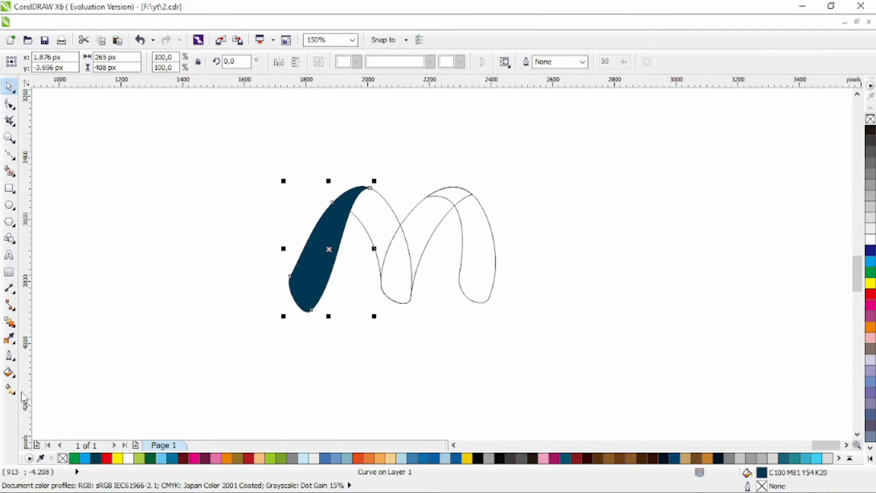
pyautogui.press('g')
pyautogui.moveTo(282, 298); pyautogui.dragTo(349, 203)
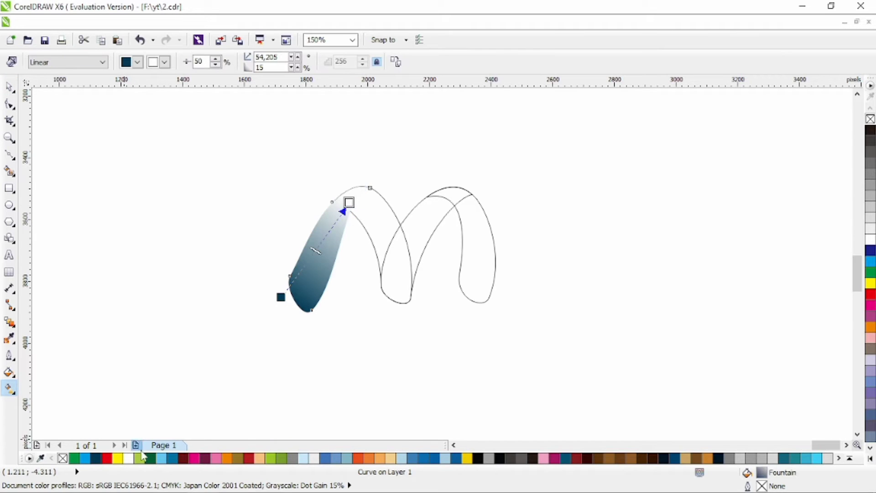
pyautogui.click(194, 459)
# Fill the second stroke with a linear gradient from dark blue at the peak to magenta at the lower end
pyautogui.click(387, 230)
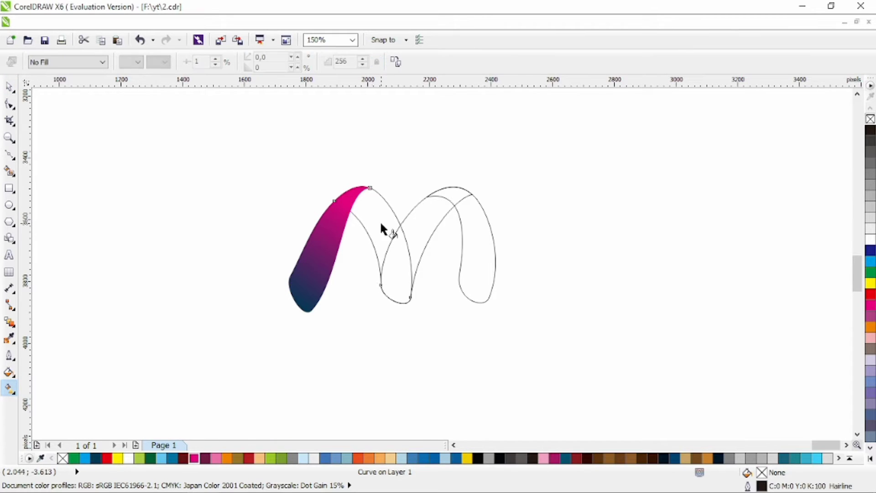
pyautogui.click(95, 458)
pyautogui.moveTo(342, 197); pyautogui.dragTo(387, 273)
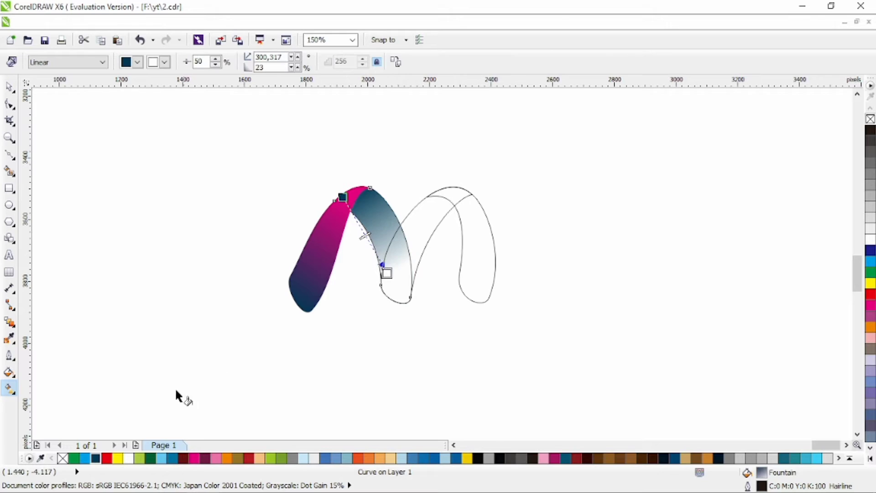
pyautogui.click(194, 458)
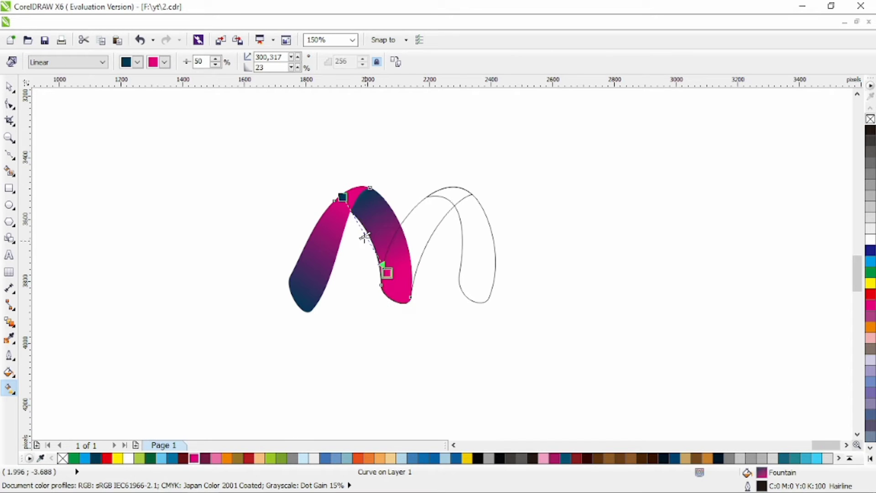
pyautogui.moveTo(360, 184); pyautogui.dragTo(410, 298)
# Fill the third stroke with a linear gradient from dark blue at the base to light blue at the tip
pyautogui.click(252, 344)
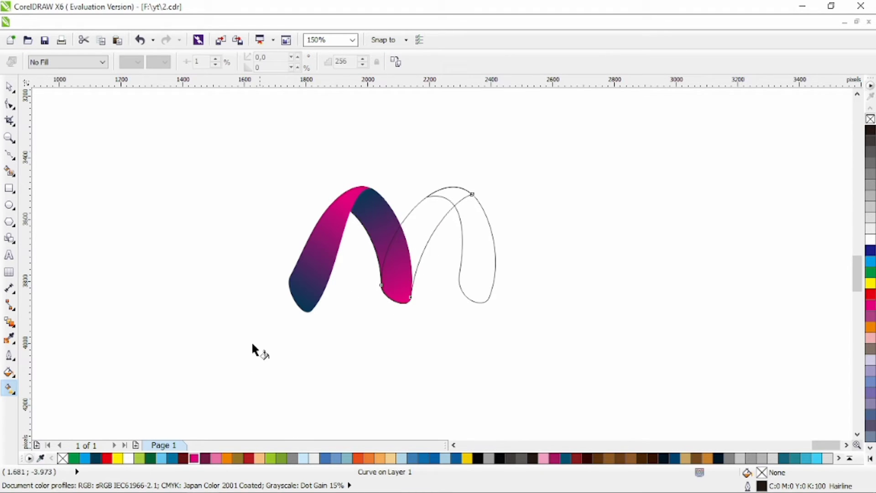
pyautogui.click(96, 458)
pyautogui.moveTo(359, 306); pyautogui.dragTo(433, 206)
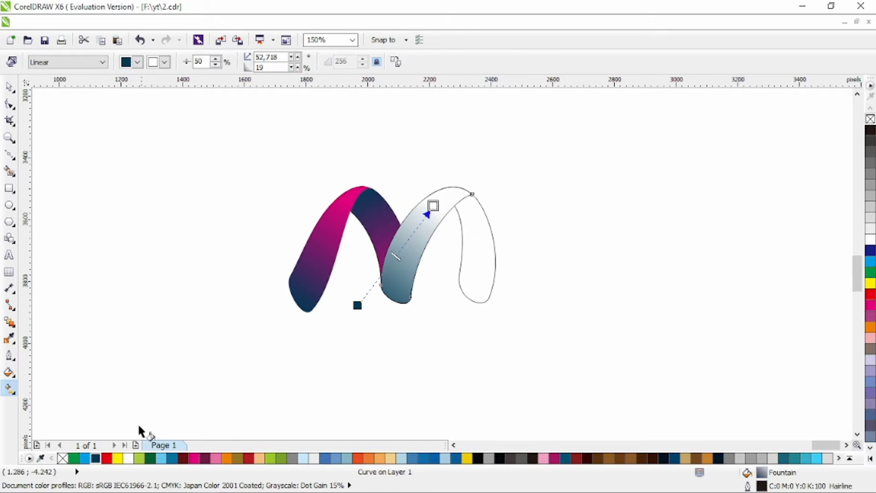
pyautogui.click(85, 459)
pyautogui.moveTo(367, 262); pyautogui.dragTo(475, 176)
# Fill the fourth stroke with a linear gradient from dark blue at the peak to light blue at the lower end
pyautogui.click(462, 230)
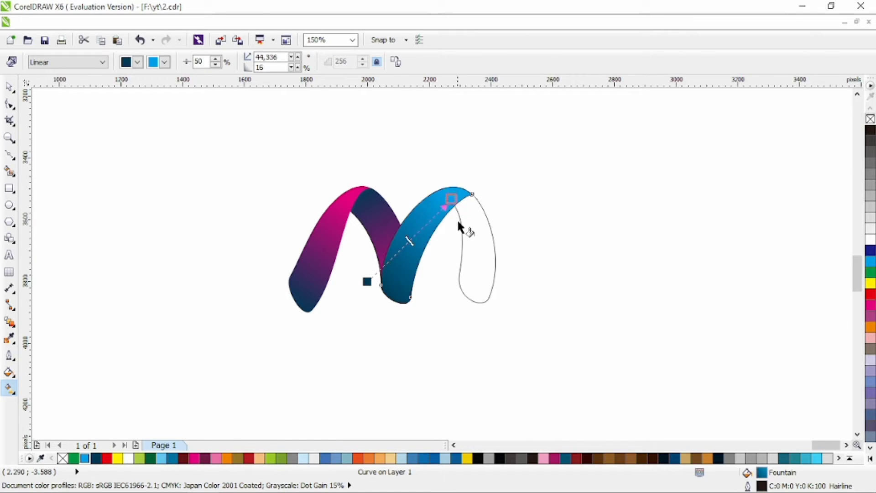
pyautogui.click(96, 458)
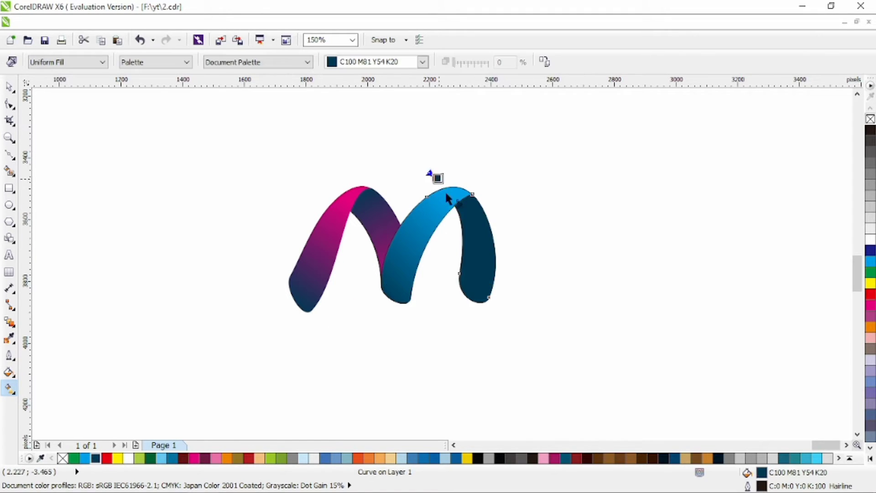
pyautogui.moveTo(436, 177); pyautogui.dragTo(485, 293)
pyautogui.click(85, 459)
pyautogui.moveTo(474, 195); pyautogui.dragTo(493, 278)
# Remove the outlines from all four strokes of the M and deselect them
pyautogui.click(10, 87)
pyautogui.moveTo(257, 147); pyautogui.dragTo(505, 320)
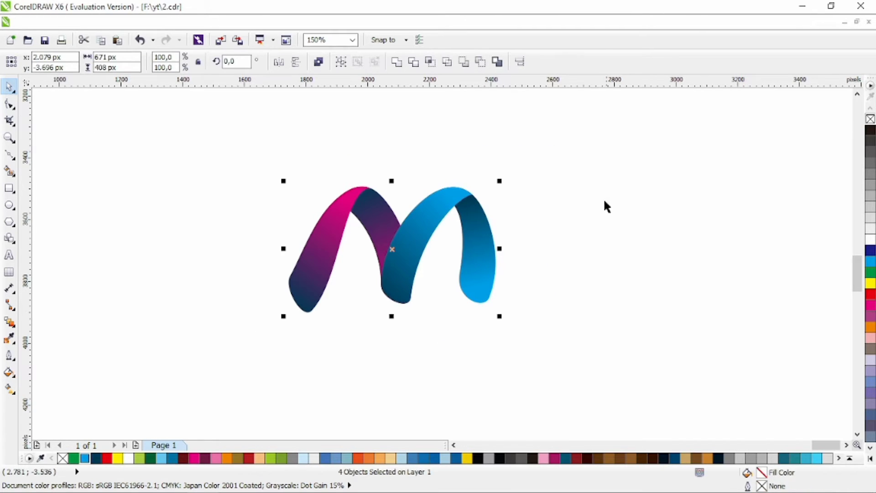
pyautogui.click(590, 210)
# Shift the shared peak of the two magenta strokes slightly inward and move the first stroke's lower end toward the M's centre
pyautogui.click(336, 267)
pyautogui.keyDown('shift'); pyautogui.click(383, 222); pyautogui.keyUp('shift')
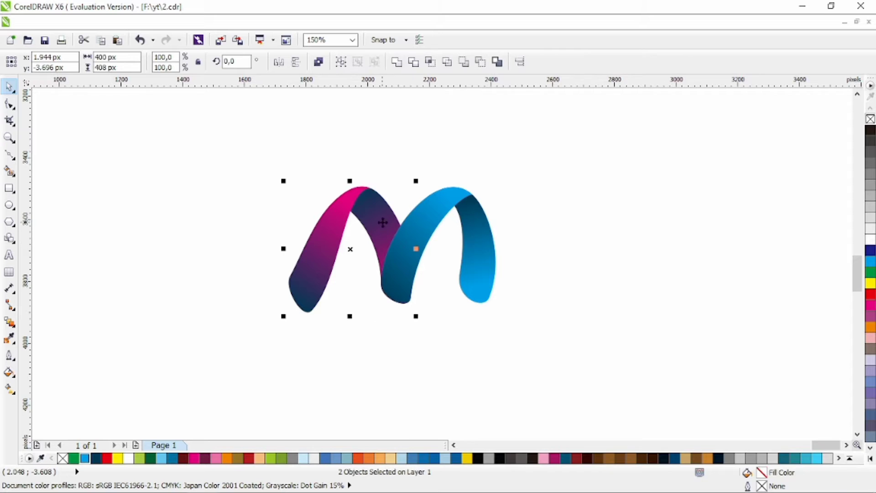
pyautogui.click(10, 105)
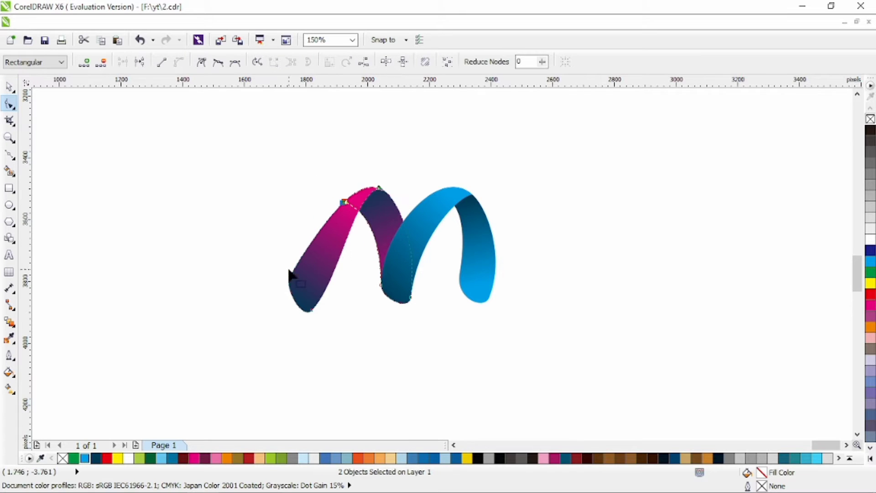
pyautogui.moveTo(311, 309); pyautogui.dragTo(340, 309)
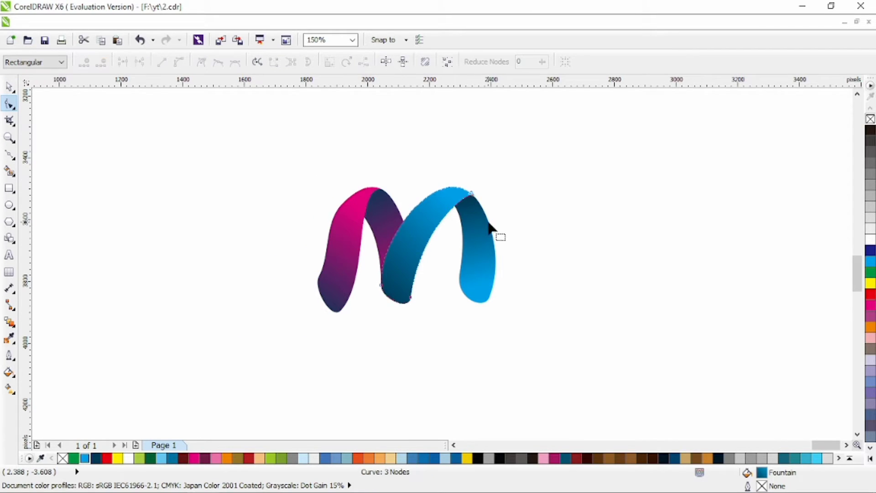
pyautogui.moveTo(512, 154); pyautogui.dragTo(416, 220)
pyautogui.moveTo(472, 194); pyautogui.dragTo(459, 182)
pyautogui.hotkey('ctrl', 'z')
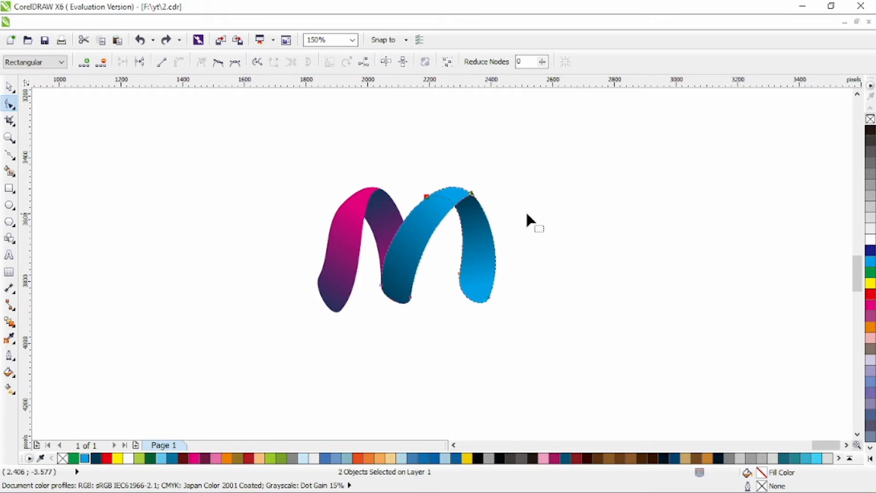
# Add a node on the third stroke's outer edge and raise the shared peak of the two blue strokes
pyautogui.click(525, 212)
pyautogui.click(427, 204)
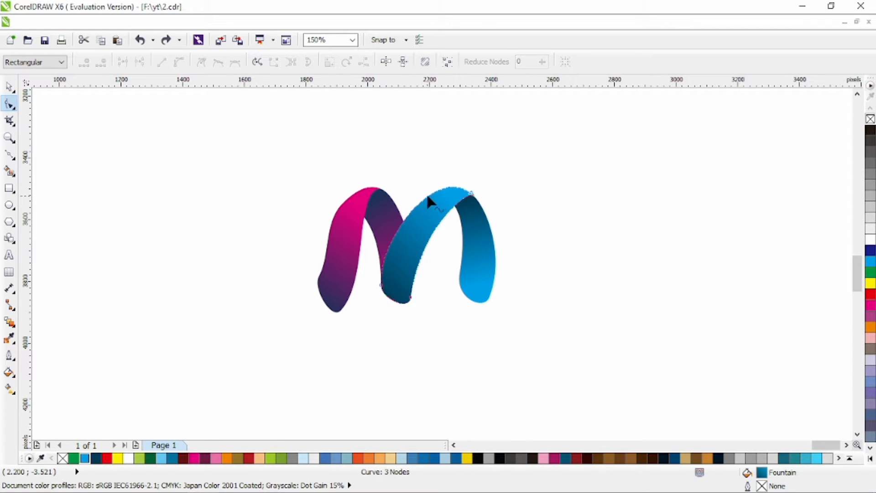
pyautogui.doubleClick(421, 203)
pyautogui.moveTo(520, 143); pyautogui.dragTo(416, 214)
pyautogui.moveTo(475, 200); pyautogui.dragTo(464, 179)
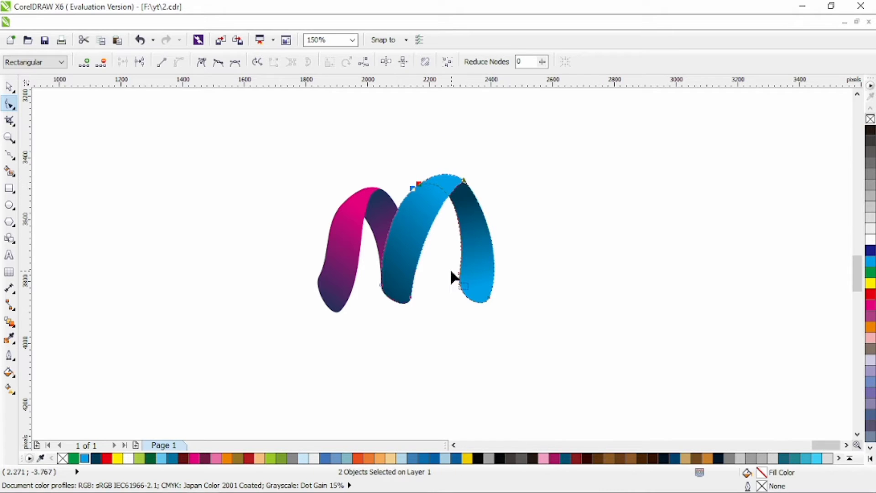
# Move the outer node at the first stroke's lower end down and outward
pyautogui.click(321, 289)
pyautogui.moveTo(303, 268); pyautogui.dragTo(339, 297)
pyautogui.moveTo(319, 275); pyautogui.dragTo(313, 289)
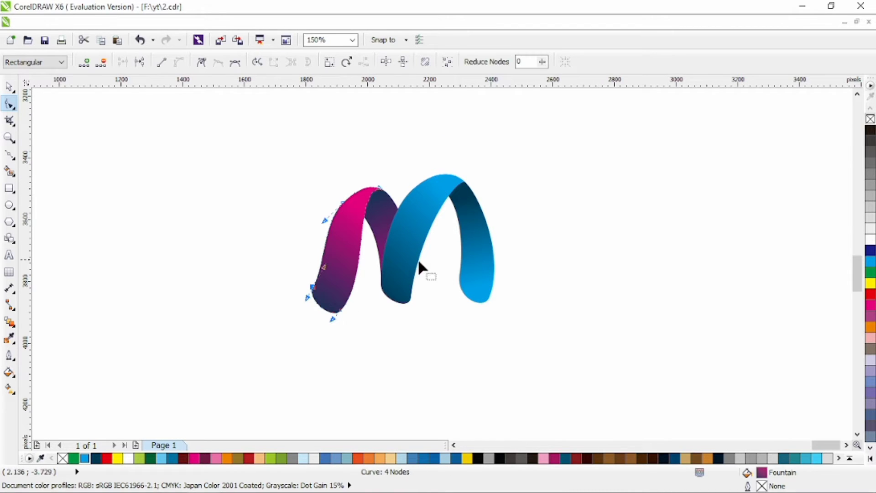
# Shift the fourth stroke's lower end inward and down, and lower the base of the first stroke
pyautogui.click(463, 277)
pyautogui.moveTo(446, 262); pyautogui.dragTo(506, 317)
pyautogui.moveTo(490, 298)
pyautogui.mouseDown()
pyautogui.moveTo(473, 297)
pyautogui.moveTo(483, 305)
pyautogui.mouseUp()
pyautogui.click(321, 306)
pyautogui.moveTo(289, 285); pyautogui.dragTo(340, 317)
# Move the joined base of the second and third strokes slightly up and toward the fourth stroke
pyautogui.click(384, 225)
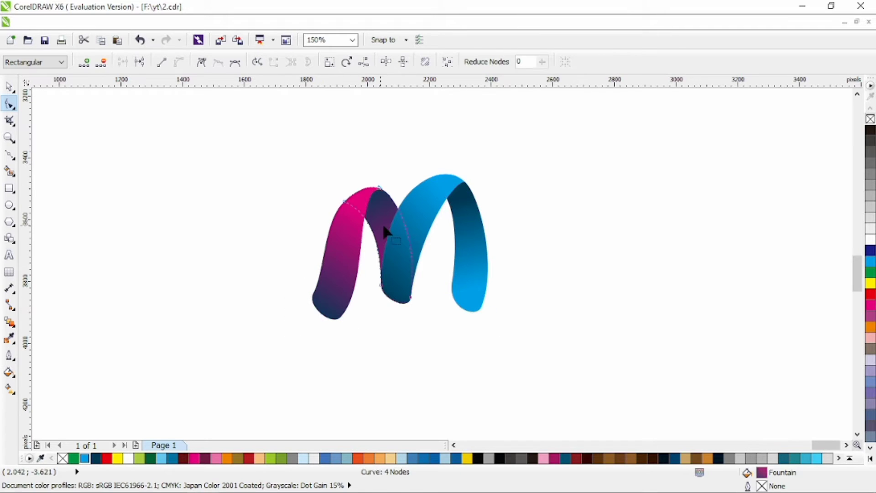
pyautogui.keyDown('shift'); pyautogui.click(401, 280); pyautogui.keyUp('shift')
pyautogui.moveTo(371, 278); pyautogui.dragTo(423, 309)
pyautogui.moveTo(413, 299); pyautogui.dragTo(420, 294)
# Lower the fourth stroke's end slightly and nudge the first stroke's base up and inward
pyautogui.click(476, 289)
pyautogui.moveTo(481, 307); pyautogui.dragTo(480, 311)
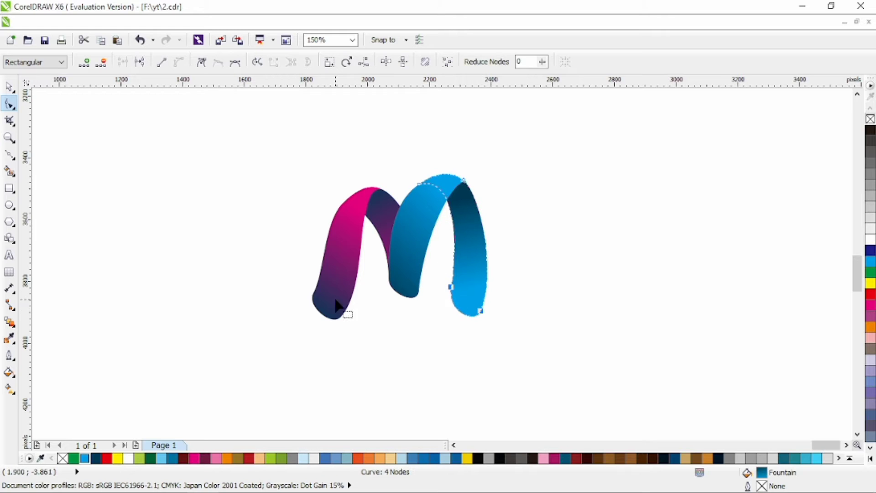
pyautogui.click(335, 300)
pyautogui.moveTo(342, 317); pyautogui.dragTo(346, 312)
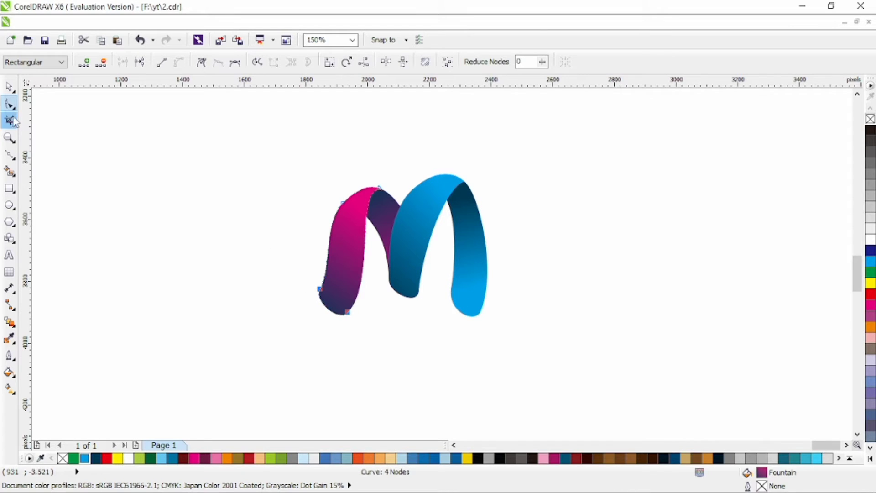
# Duplicate the third stroke in place and give the copy no fill and a black hairline outline
pyautogui.press('space')
pyautogui.click(401, 212)
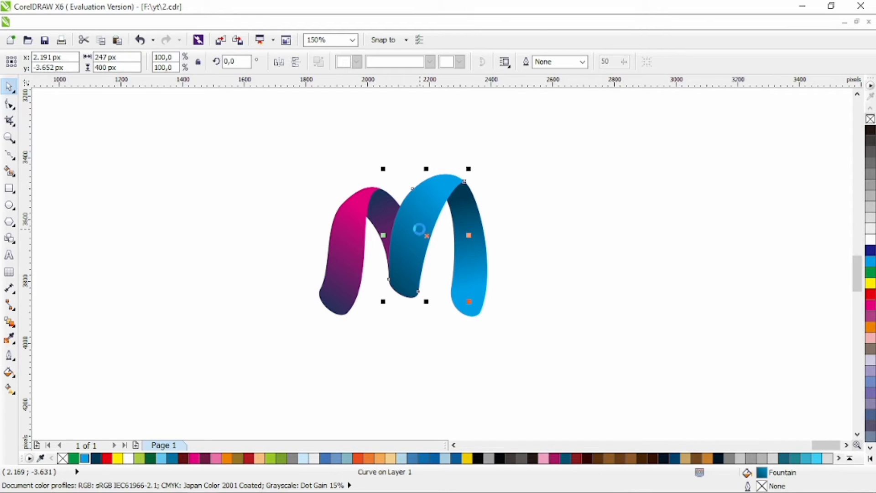
pyautogui.rightClick(870, 136)
pyautogui.press('space')
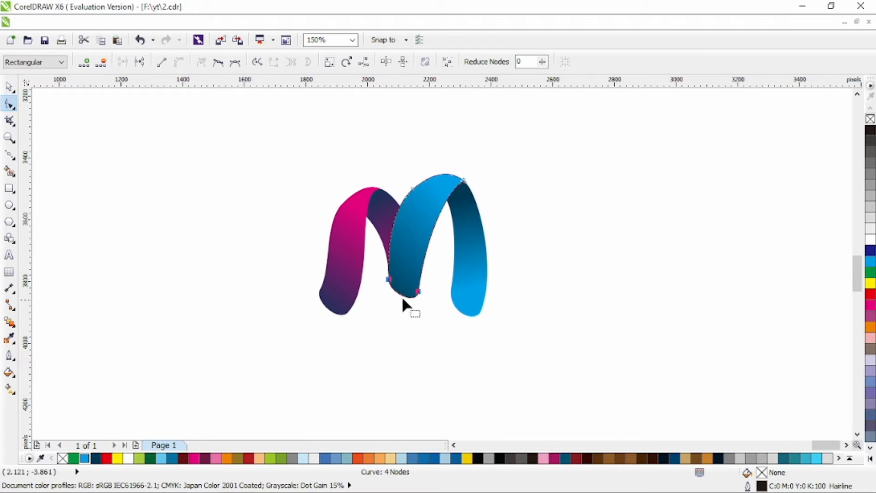
# Reshape the copy into a narrow strip along the third stroke's inner edge by adding a base node, deleting the outer nodes and bending the curve
pyautogui.doubleClick(402, 295)
pyautogui.moveTo(389, 158); pyautogui.dragTo(422, 195)
pyautogui.press('Delete')
pyautogui.moveTo(376, 270); pyautogui.dragTo(398, 287)
pyautogui.press('Delete')
pyautogui.moveTo(448, 148); pyautogui.dragTo(472, 189)
pyautogui.moveTo(419, 145); pyautogui.dragTo(433, 164)
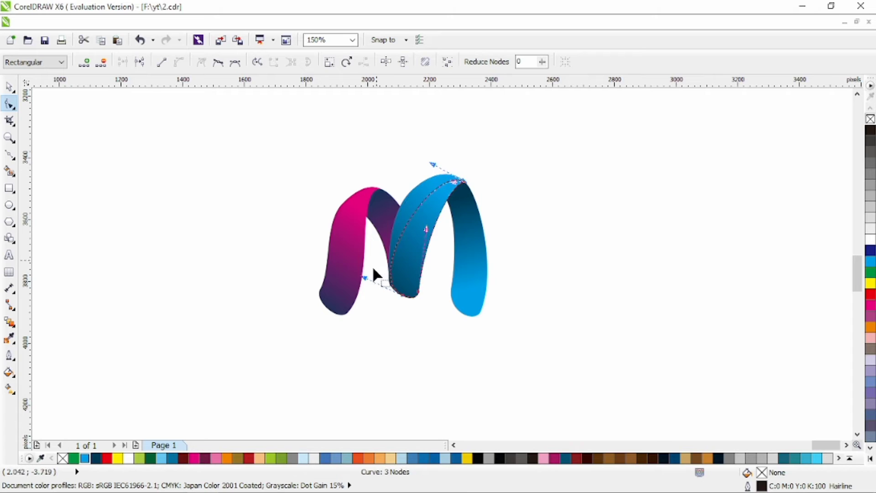
pyautogui.moveTo(363, 276); pyautogui.dragTo(391, 236)
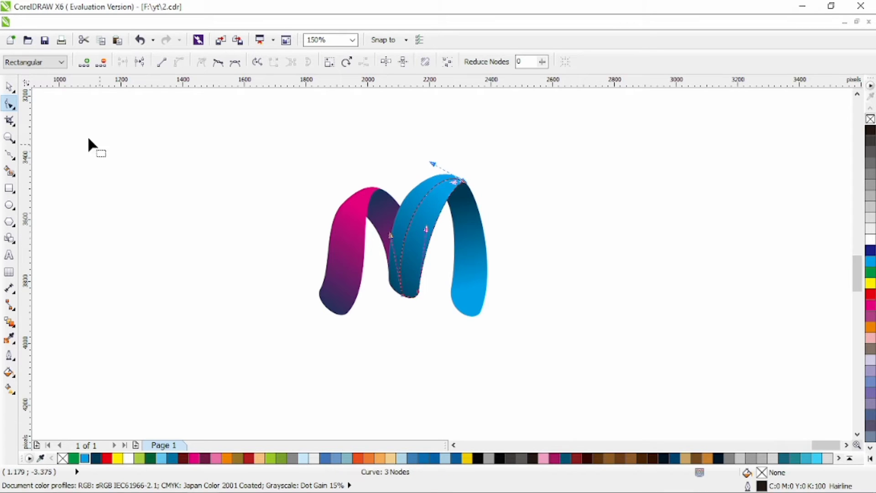
# Fill the blue strip with a linear gradient from dark blue C100 M81 Y54 K20 at the base to light blue at the peak, without an outline
pyautogui.click(9, 87)
pyautogui.click(96, 458)
pyautogui.click(9, 389)
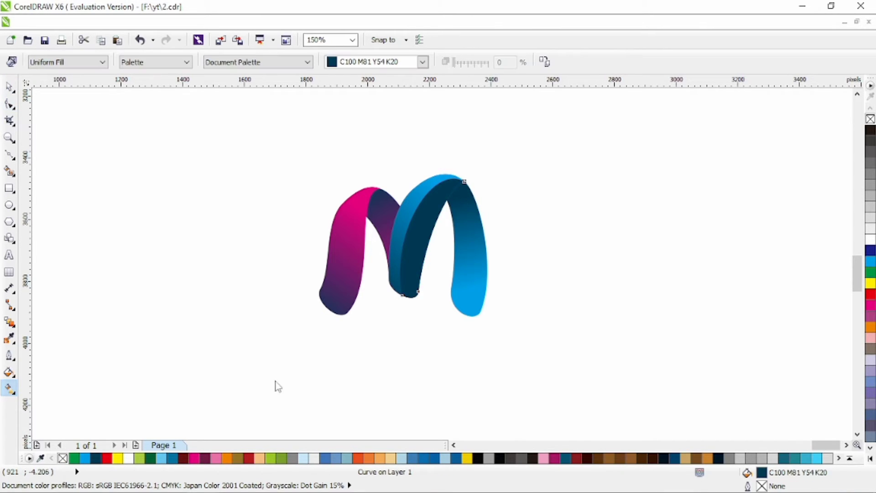
pyautogui.moveTo(427, 314); pyautogui.dragTo(413, 174)
pyautogui.click(85, 458)
pyautogui.moveTo(449, 278); pyautogui.dragTo(441, 153)
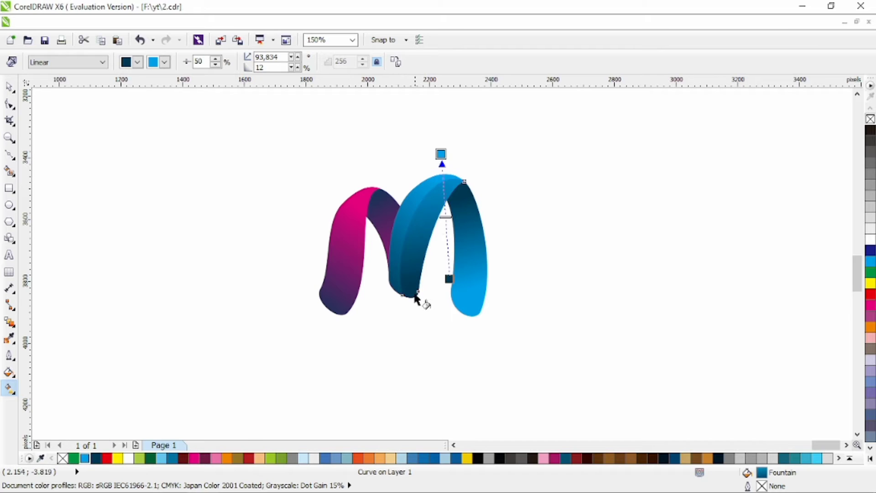
# Redirect the blue strip's gradient so it runs nearly vertically from the stroke's base to its peak and contrasts with the stroke beneath
pyautogui.moveTo(423, 297); pyautogui.dragTo(436, 185)
pyautogui.click(400, 284)
pyautogui.moveTo(404, 302); pyautogui.dragTo(413, 203)
pyautogui.moveTo(423, 281); pyautogui.dragTo(431, 201)
pyautogui.moveTo(411, 300); pyautogui.dragTo(436, 181)
pyautogui.moveTo(438, 305); pyautogui.dragTo(444, 181)
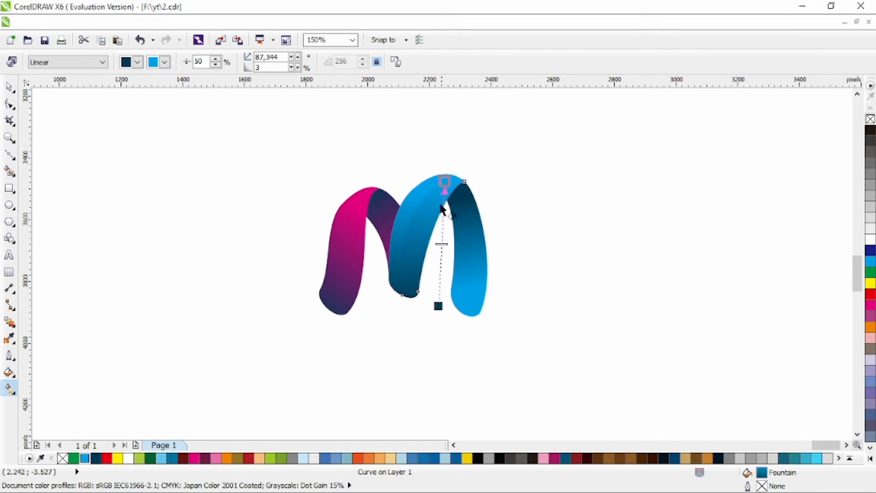
pyautogui.moveTo(416, 290); pyautogui.dragTo(421, 175)
pyautogui.press('space')
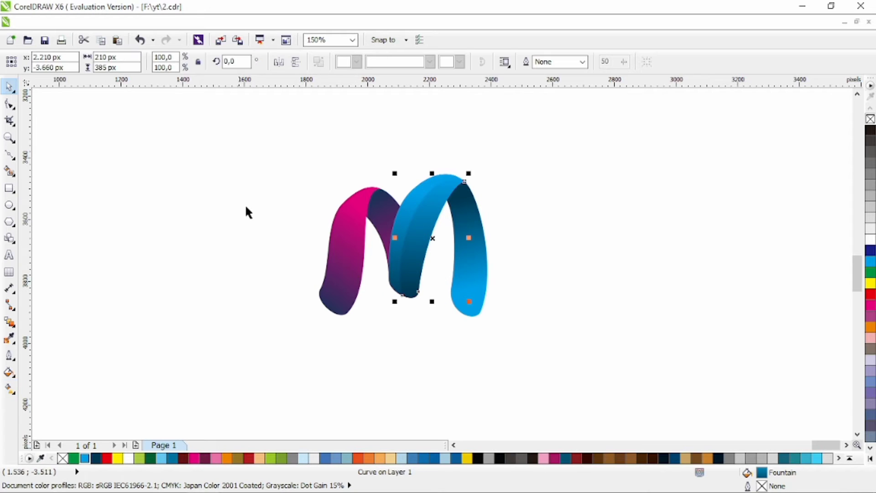
# Duplicate the first stroke as an unfilled black outline and reshape the copy into a narrow strip along the stroke's outer edge
pyautogui.click(337, 272)
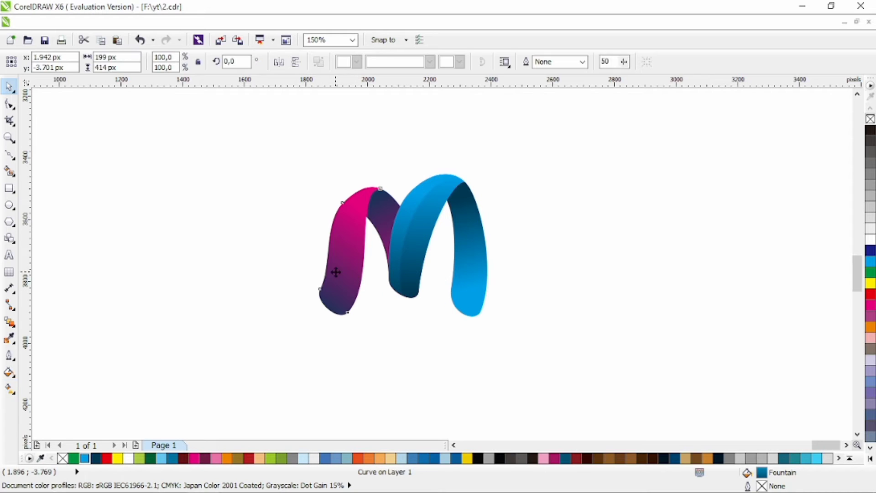
pyautogui.rightClick(870, 137)
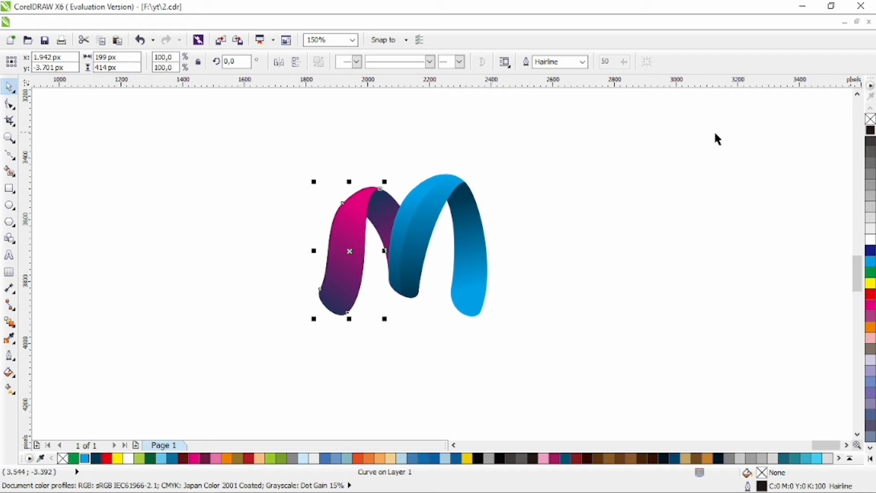
pyautogui.click(9, 104)
pyautogui.doubleClick(360, 193)
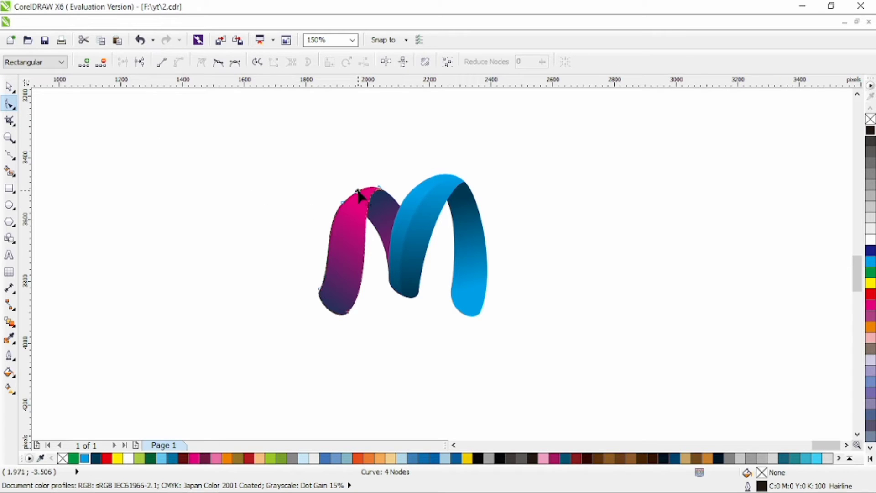
pyautogui.doubleClick(333, 314)
pyautogui.moveTo(369, 170); pyautogui.dragTo(389, 204)
pyautogui.press('Delete')
pyautogui.moveTo(364, 303); pyautogui.dragTo(344, 325)
pyautogui.press('Delete')
pyautogui.moveTo(298, 305); pyautogui.dragTo(359, 276)
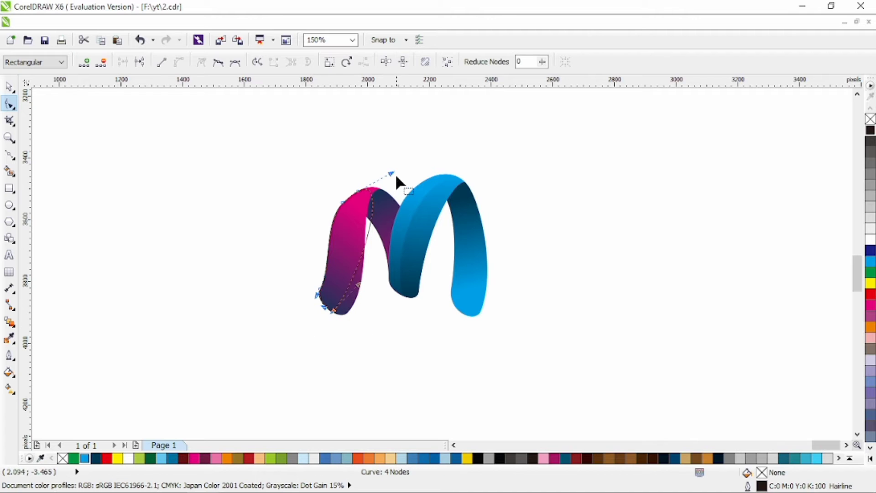
pyautogui.moveTo(392, 173); pyautogui.dragTo(336, 214)
# Fill the outer strip with a linear gradient from dark blue C100 M81 Y54 K20 at the base to magenta above, without an outline, and deselect it
pyautogui.click(10, 87)
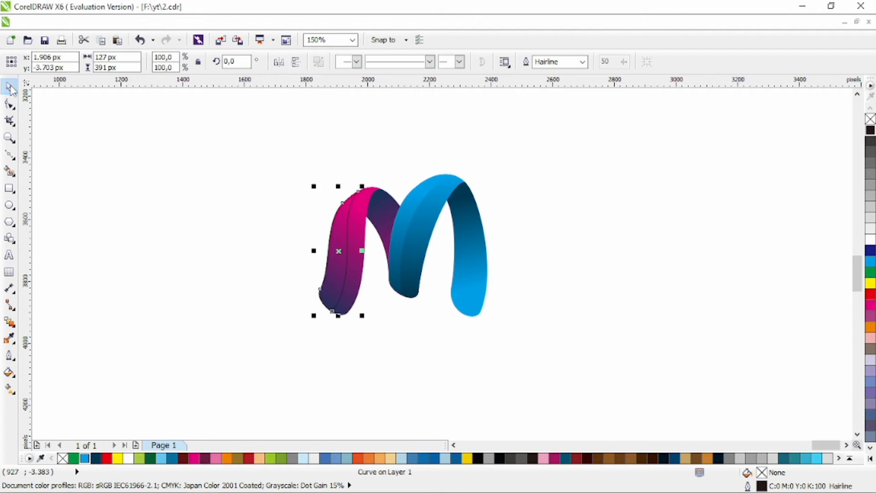
pyautogui.click(96, 458)
pyautogui.rightClick(63, 458)
pyautogui.click(9, 388)
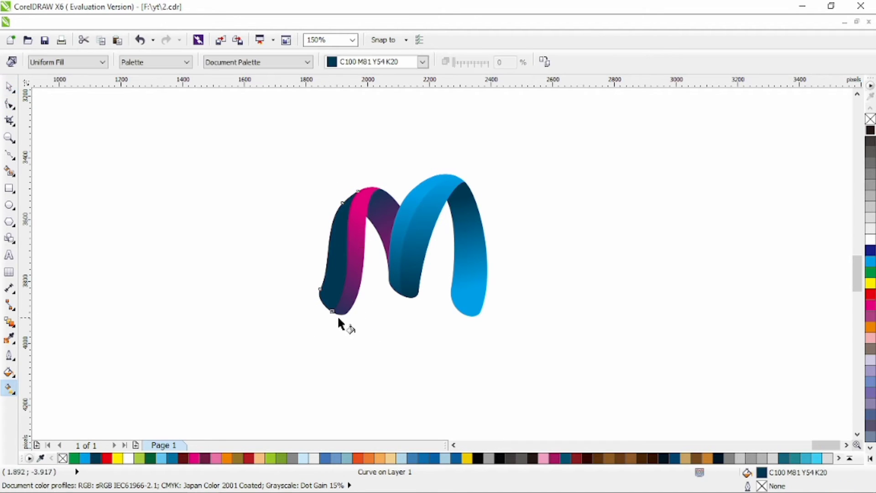
pyautogui.moveTo(342, 318); pyautogui.dragTo(328, 233)
pyautogui.click(195, 459)
pyautogui.moveTo(311, 302); pyautogui.dragTo(357, 229)
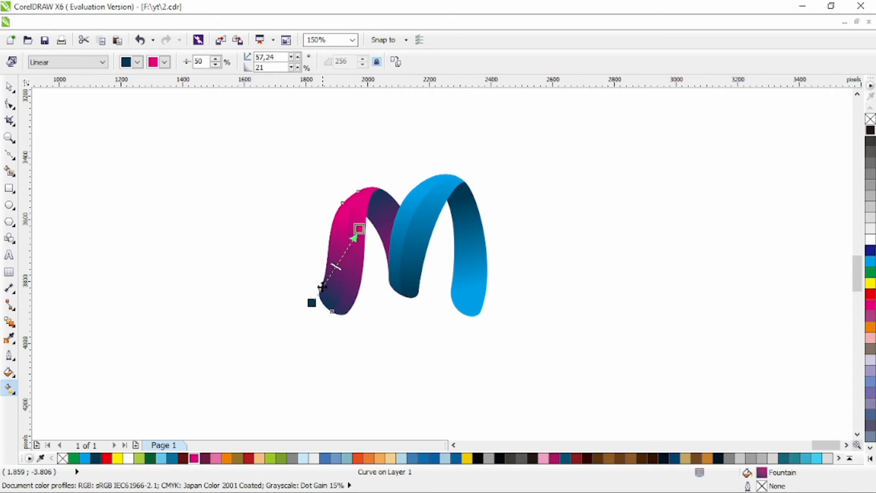
pyautogui.moveTo(340, 324); pyautogui.dragTo(346, 258)
pyautogui.click(9, 87)
pyautogui.click(283, 217)
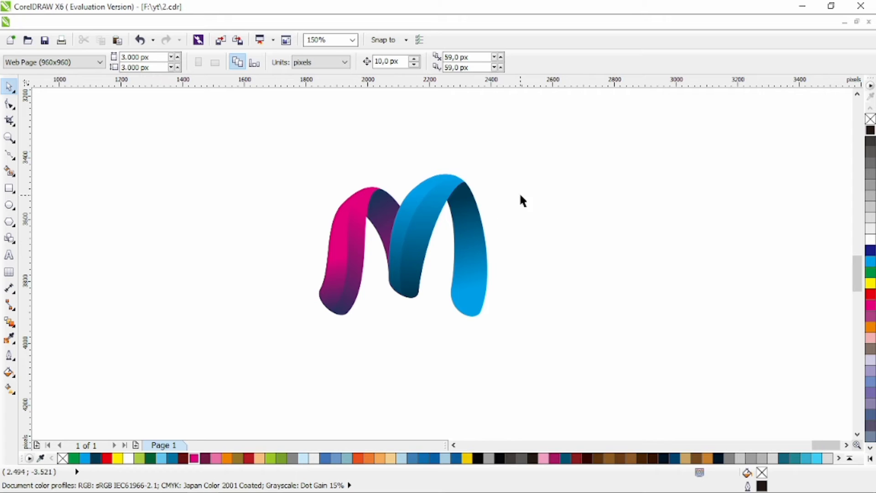
# Redirect the fourth stroke's gradient to run from dark blue at the peak to light blue past its lower end, and deselect it
pyautogui.click(468, 219)
pyautogui.click(10, 388)
pyautogui.moveTo(472, 301)
pyautogui.mouseDown()
pyautogui.moveTo(458, 187)
pyautogui.moveTo(475, 300)
pyautogui.mouseUp()
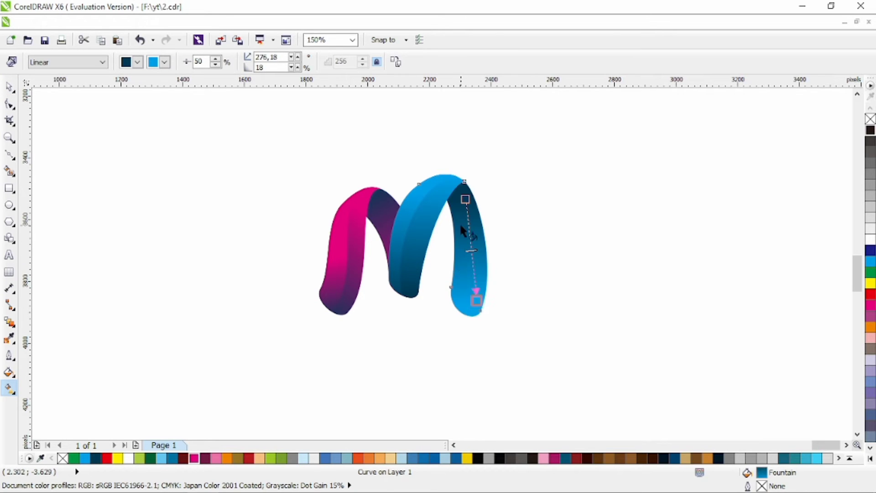
pyautogui.moveTo(459, 220)
pyautogui.mouseDown()
pyautogui.moveTo(435, 326)
pyautogui.moveTo(463, 205)
pyautogui.mouseUp()
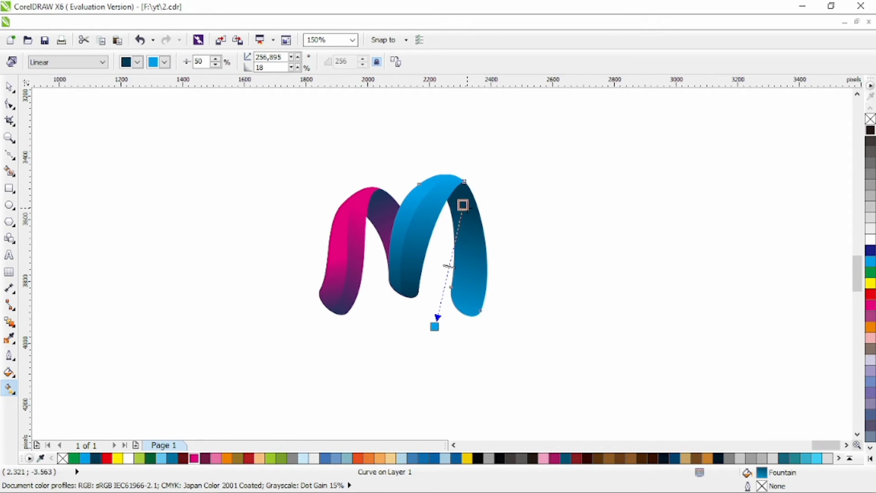
pyautogui.click(9, 87)
pyautogui.click(88, 164)
# Draw a closed four-point shape over the blue peak, with one edge crossing the fourth stroke
pyautogui.click(9, 154)
pyautogui.click(489, 182)
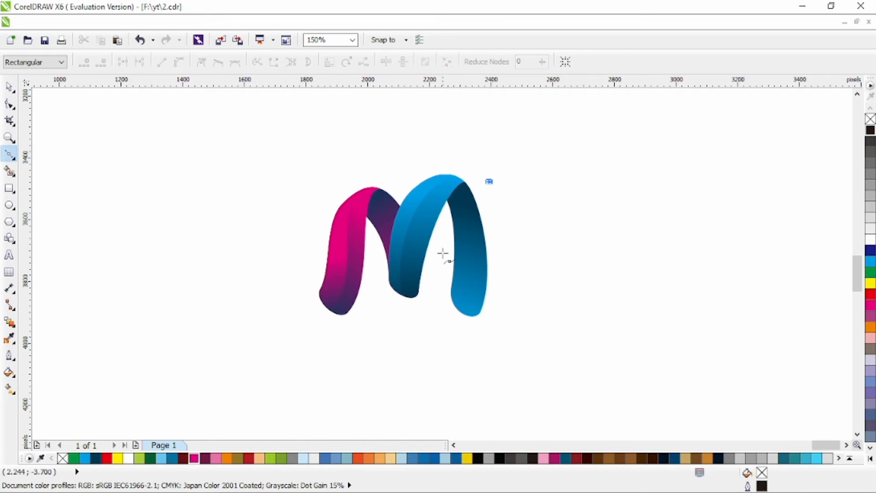
pyautogui.click(445, 264)
pyautogui.click(408, 155)
pyautogui.click(409, 155)
pyautogui.click(486, 161)
pyautogui.click(489, 182)
# Bend the shape's edge across the fourth stroke into a curve and lower its bottom node slightly
pyautogui.press('F10')
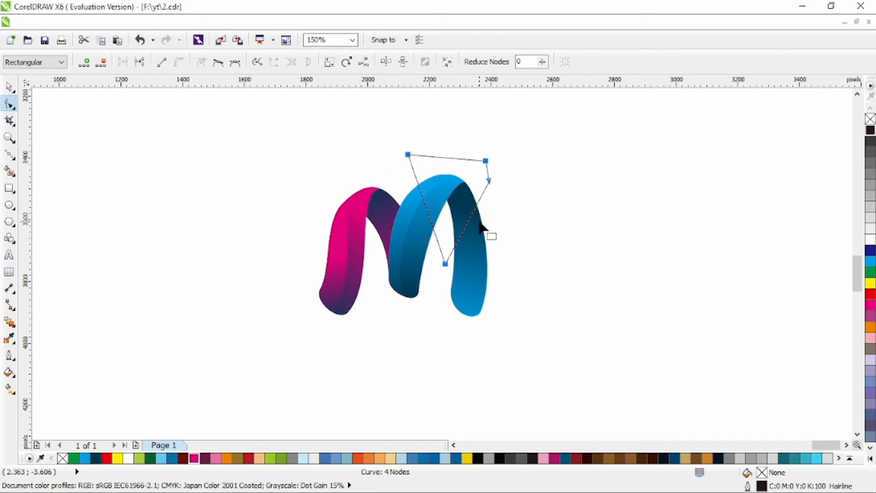
pyautogui.moveTo(471, 212); pyautogui.dragTo(463, 202)
pyautogui.moveTo(445, 264); pyautogui.dragTo(448, 273)
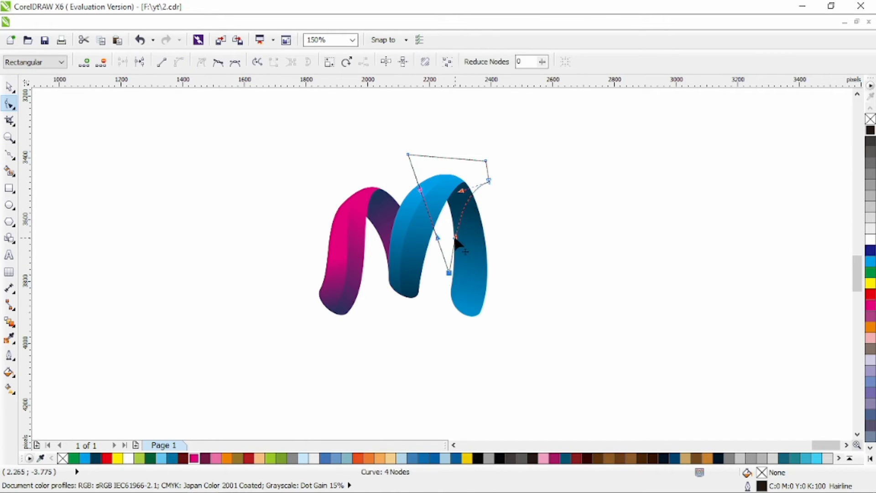
pyautogui.moveTo(456, 235); pyautogui.dragTo(449, 237)
# Intersect the closed shape with the fourth stroke to create a separate piece at the stroke's upper end
pyautogui.press('space')
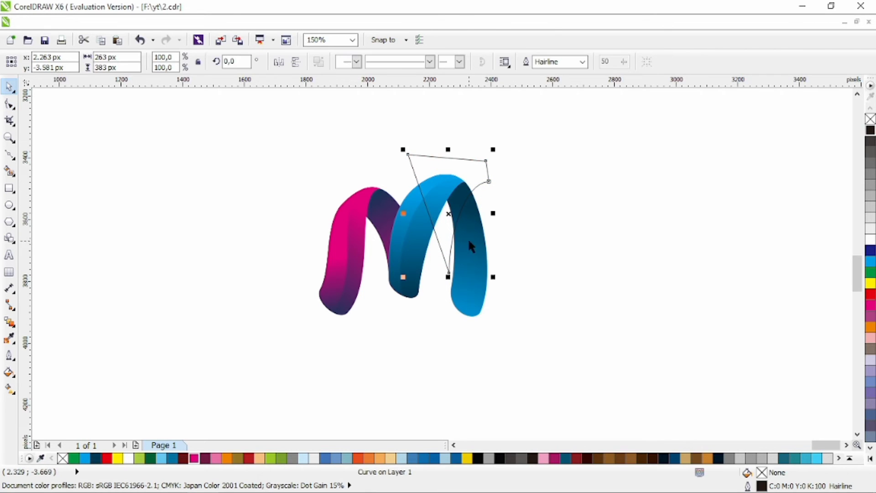
pyautogui.keyDown('shift'); pyautogui.click(467, 237); pyautogui.keyUp('shift')
pyautogui.click(430, 61)
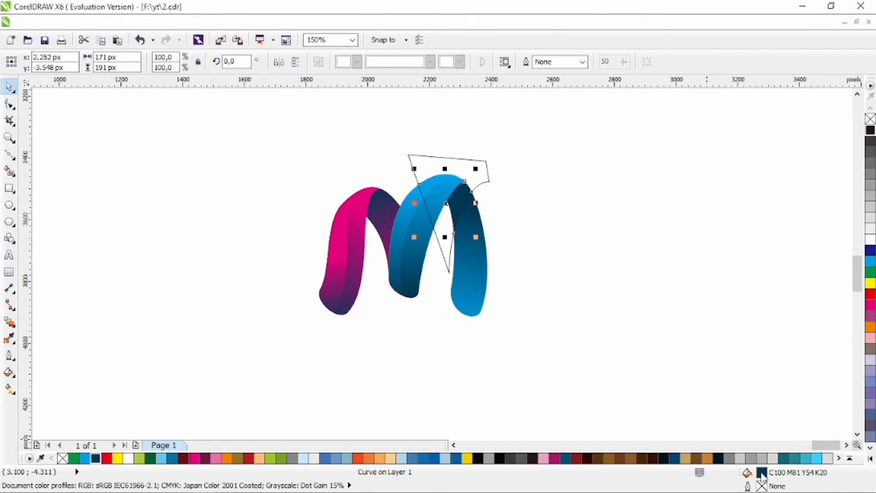
# Fill the intersected piece with a darker blue, C100 M88 Y64 K43
pyautogui.doubleClick(761, 472)
pyautogui.click(465, 164)
pyautogui.click(546, 307)
pyautogui.click(590, 367)
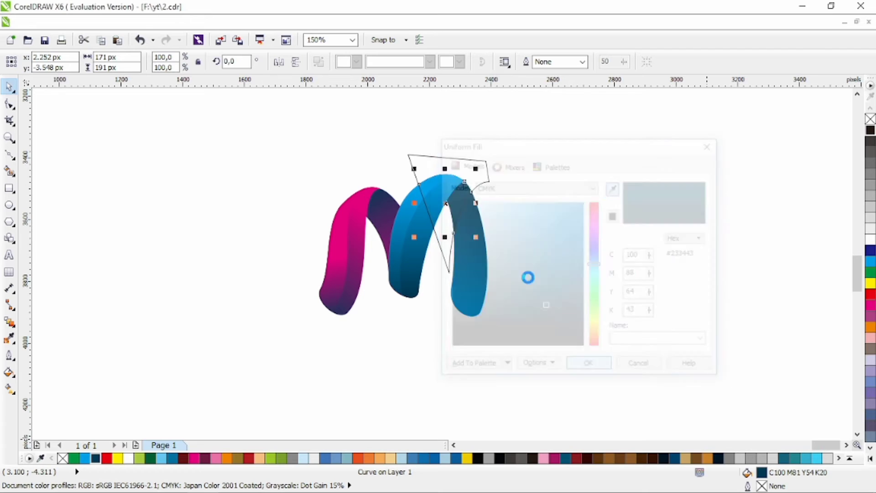
# Delete the four-point helper shape and select the dark shadow piece on the fourth stroke
pyautogui.click(417, 159)
pyautogui.press('Delete')
pyautogui.click(455, 203)
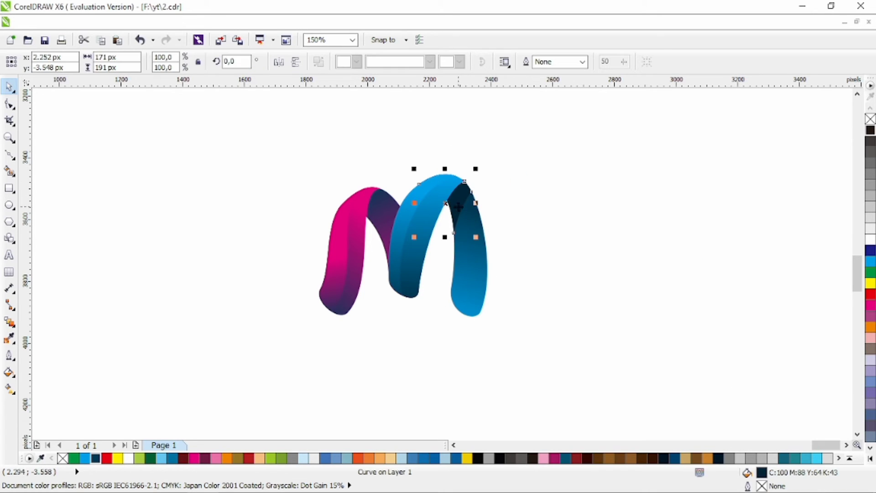
# Apply a downward linear gradient of dark blues to the shadow piece on the fourth stroke and adjust the gradient's position
pyautogui.click(8, 389)
pyautogui.moveTo(478, 175); pyautogui.dragTo(486, 240)
pyautogui.click(95, 459)
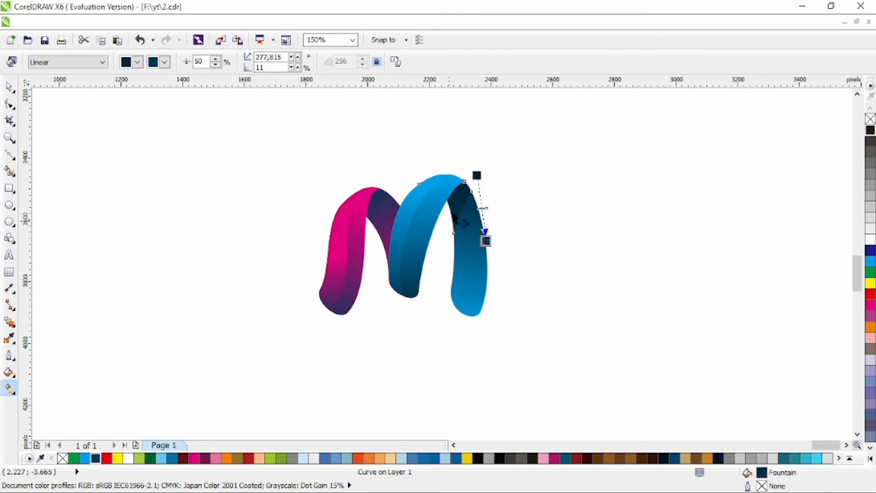
pyautogui.moveTo(462, 163); pyautogui.dragTo(482, 222)
pyautogui.click(10, 88)
pyautogui.click(168, 188)
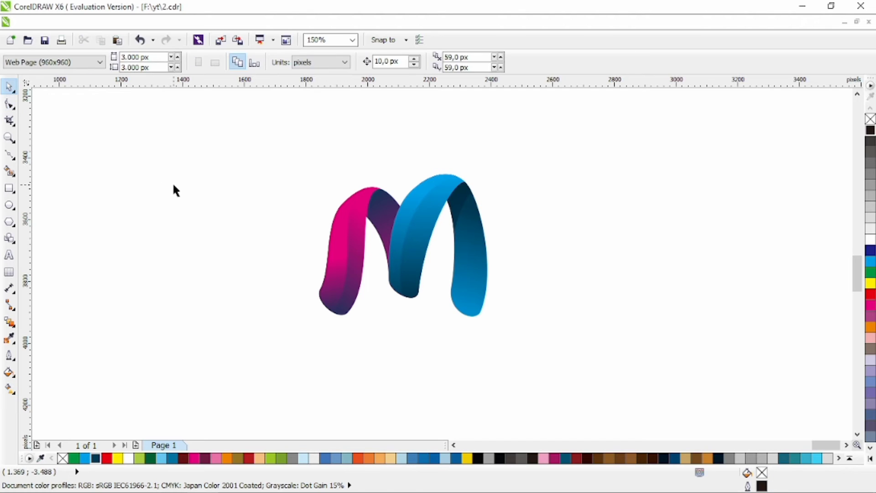
# Draw a closed four-point helper shape with one edge crossing the second stroke's upper end
pyautogui.press('F10')
pyautogui.click(389, 185)
pyautogui.click(377, 264)
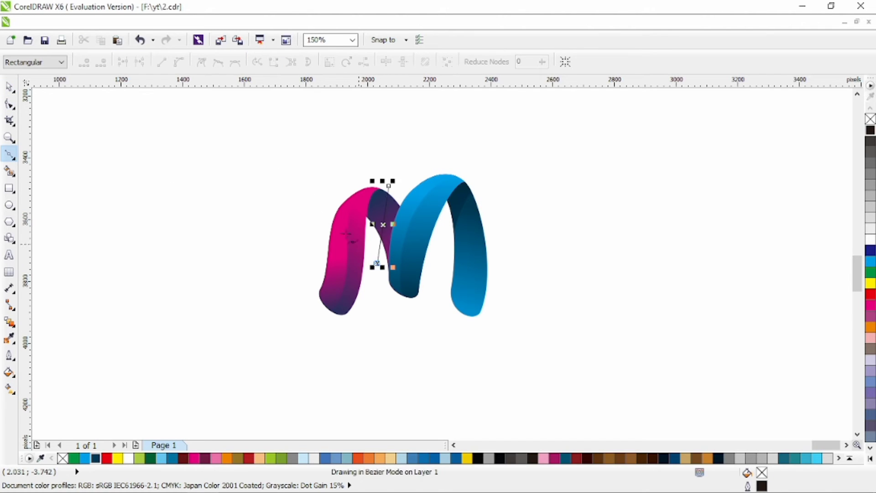
pyautogui.click(295, 189)
pyautogui.click(386, 137)
pyautogui.click(389, 185)
# Bend the helper shape's edge across the second stroke into a curve and fine-tune its lower node and curvature
pyautogui.press('F10')
pyautogui.click(179, 62)
pyautogui.moveTo(382, 223); pyautogui.dragTo(375, 208)
pyautogui.moveTo(377, 263); pyautogui.dragTo(384, 272)
pyautogui.moveTo(378, 233); pyautogui.dragTo(379, 237)
pyautogui.moveTo(375, 192); pyautogui.dragTo(373, 198)
# Intersect the helper shape with the second stroke to create a separate shadow piece at its upper end
pyautogui.click(10, 88)
pyautogui.keyDown('shift'); pyautogui.click(389, 216); pyautogui.keyUp('shift')
pyautogui.click(430, 62)
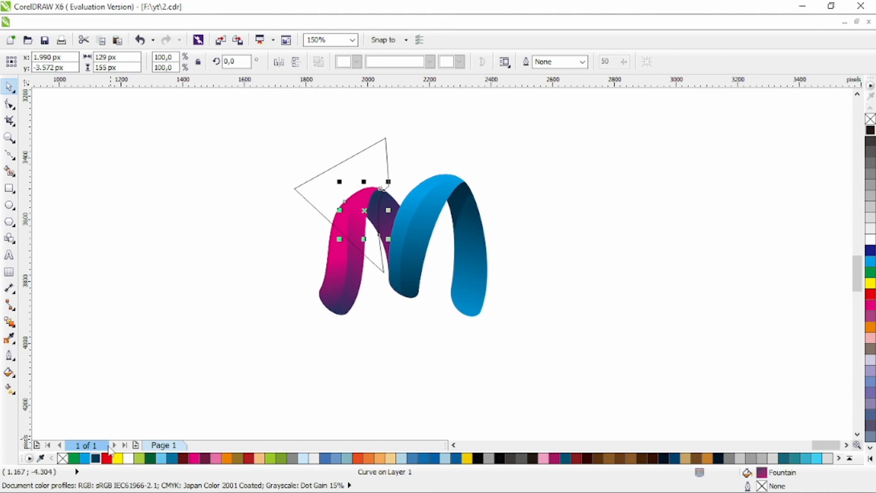
# Fill the intersected piece on the second stroke with dark blue and delete the helper shape
pyautogui.click(95, 458)
pyautogui.click(371, 162)
pyautogui.press('Delete')
# Sample the dark blue of the fourth stroke's shadow and apply it to the second stroke's shadow piece
pyautogui.click(9, 339)
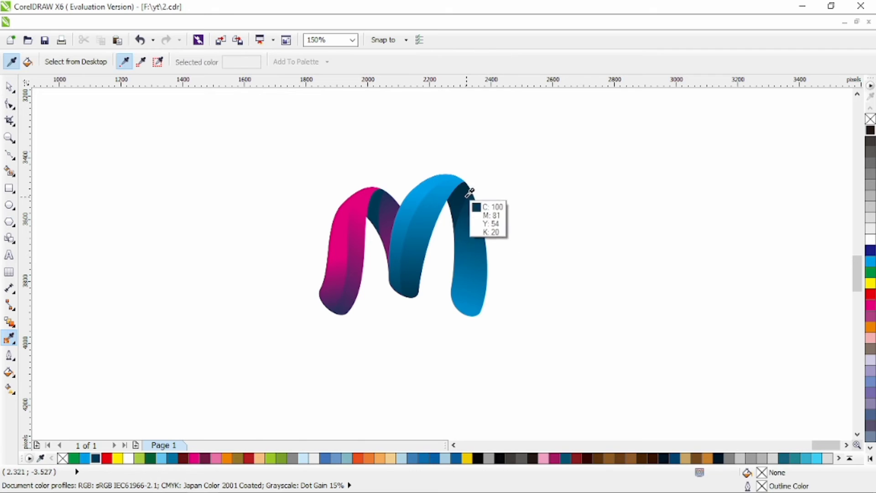
pyautogui.click(471, 199)
pyautogui.click(9, 88)
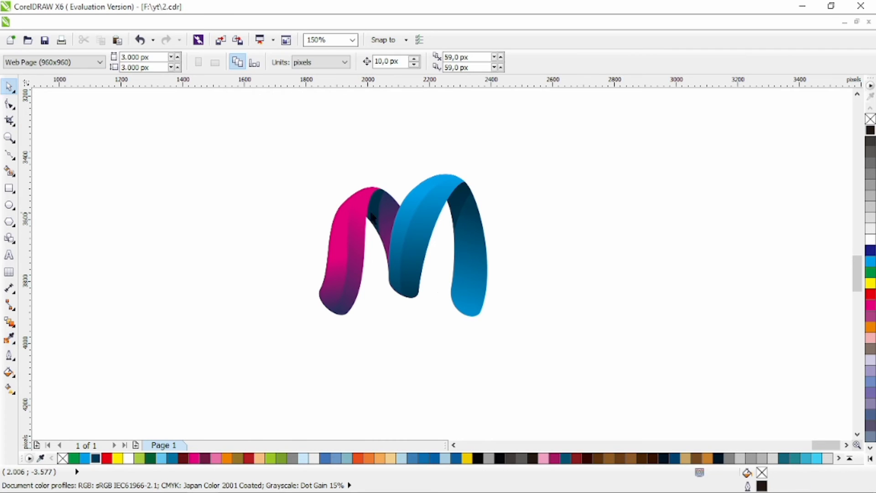
# Apply a linear gradient from dark blue at the top to magenta at the bottom of the second stroke's shadow piece
pyautogui.click(372, 217)
pyautogui.click(9, 389)
pyautogui.moveTo(376, 206); pyautogui.dragTo(385, 257)
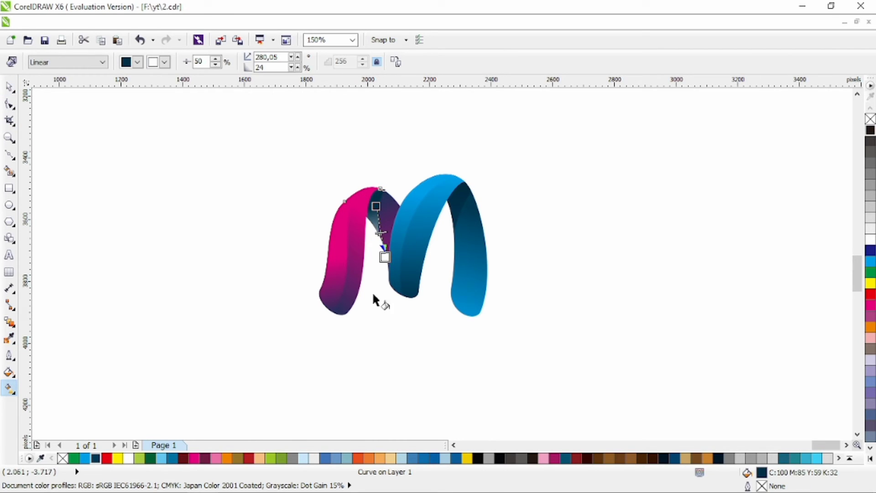
pyautogui.click(195, 458)
pyautogui.moveTo(387, 193); pyautogui.dragTo(403, 253)
pyautogui.press('space')
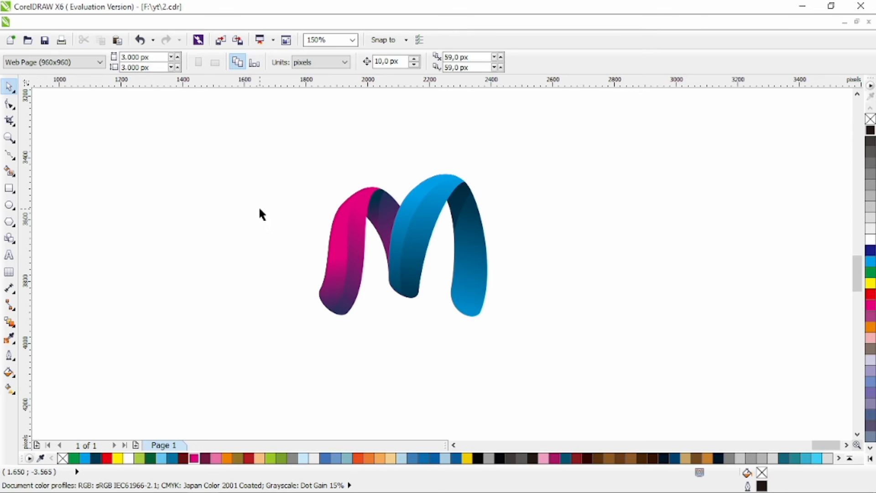
pyautogui.moveTo(271, 170); pyautogui.dragTo(548, 318)
pyautogui.click(150, 147)
# Draw a closed four-point helper shape whose long slanted edge crosses the third stroke's upper part
pyautogui.click(10, 156)
pyautogui.click(455, 165)
pyautogui.click(383, 259)
pyautogui.click(378, 170)
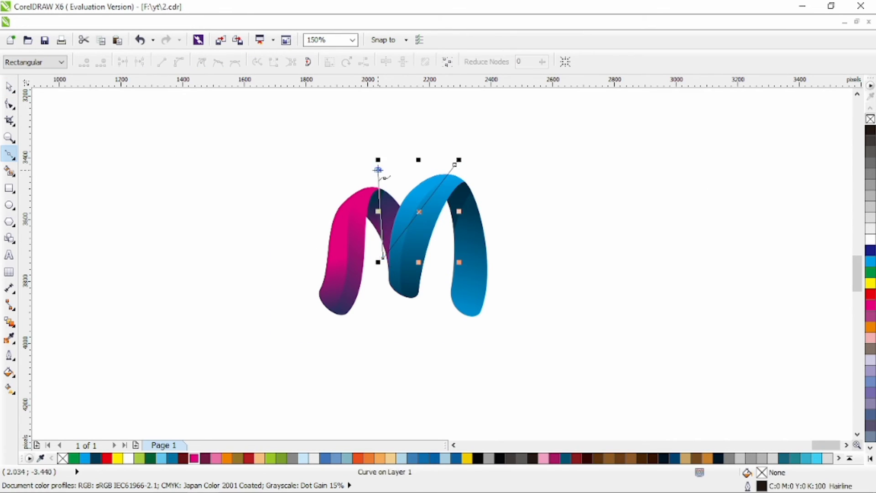
pyautogui.click(452, 147)
pyautogui.click(455, 164)
# Bend the helper shape's long edge into a curve following the third stroke's outer side and fine-tune its end nodes
pyautogui.press('F10')
pyautogui.click(178, 62)
pyautogui.moveTo(418, 212); pyautogui.dragTo(410, 193)
pyautogui.moveTo(455, 166); pyautogui.dragTo(452, 170)
pyautogui.moveTo(383, 258); pyautogui.dragTo(386, 269)
pyautogui.moveTo(401, 206); pyautogui.dragTo(394, 211)
pyautogui.moveTo(424, 177); pyautogui.dragTo(422, 177)
# Intersect the helper shape with the third stroke to create a narrow highlight strip along its outer edge
pyautogui.click(8, 86)
pyautogui.keyDown('shift'); pyautogui.click(400, 296); pyautogui.keyUp('shift')
pyautogui.click(430, 61)
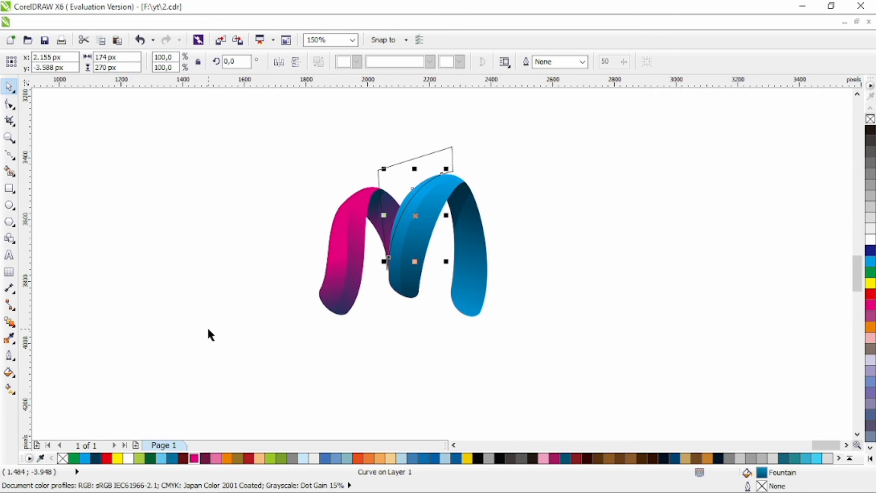
# Fill the highlight strip on the third stroke with cyan and delete the helper shape
pyautogui.click(85, 458)
pyautogui.click(396, 172)
pyautogui.press('Delete')
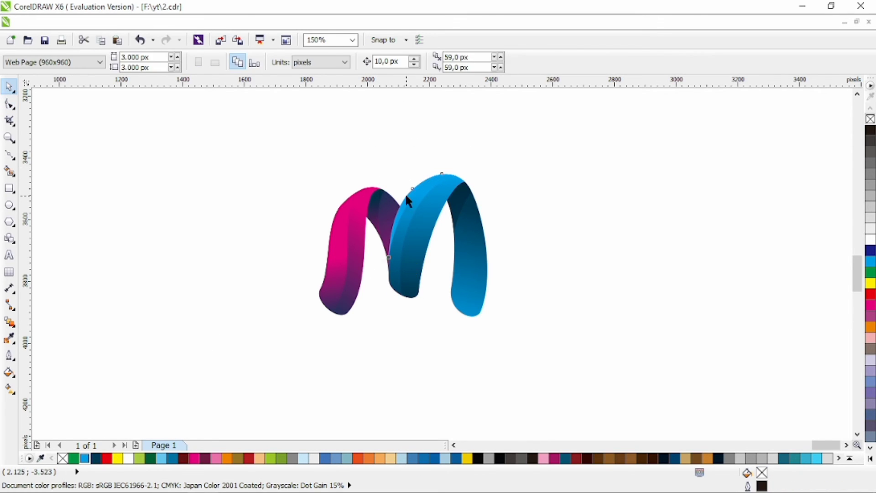
# Apply a linear gradient to the highlight strip, from medium blue at its lower end to light blue at its upper end
pyautogui.click(405, 198)
pyautogui.click(10, 389)
pyautogui.moveTo(404, 241); pyautogui.dragTo(423, 170)
pyautogui.click(162, 458)
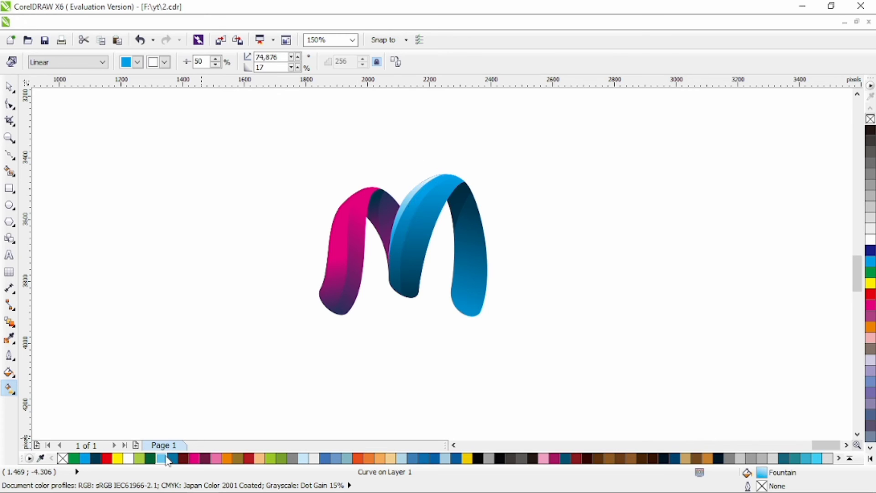
pyautogui.click(173, 457)
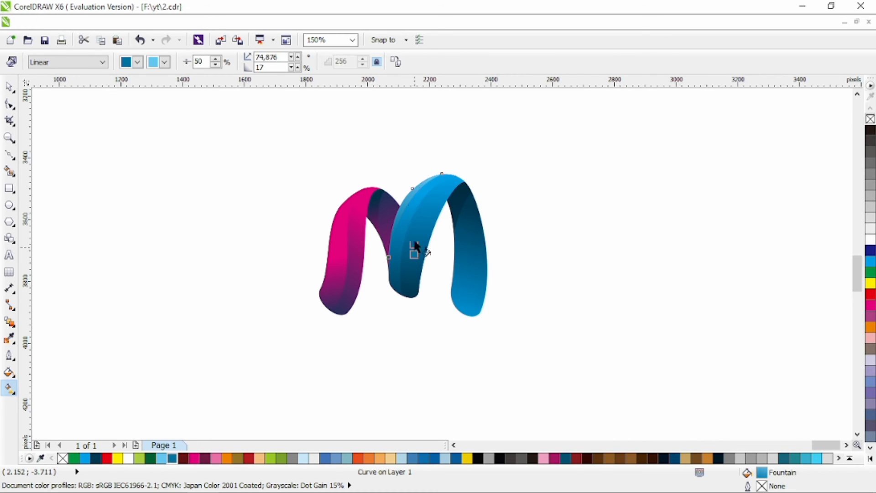
pyautogui.press('space')
pyautogui.click(150, 194)
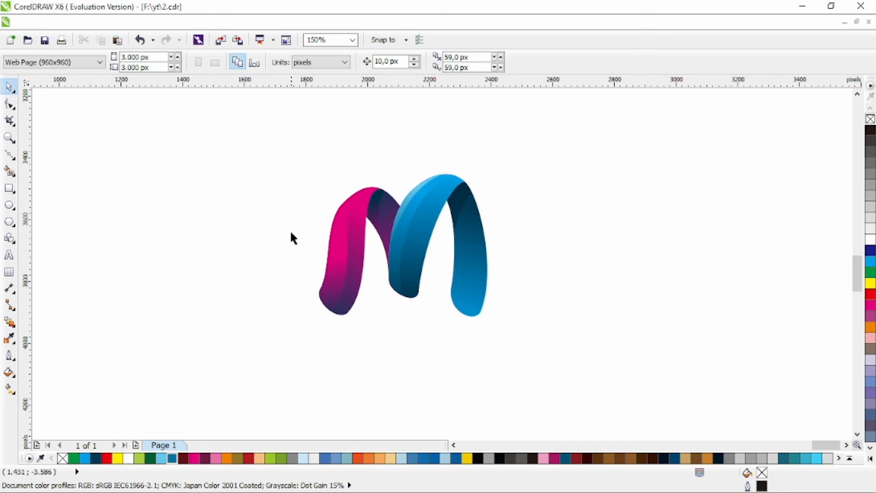
# Scale the whole M mark down to about three quarters of its size
pyautogui.moveTo(290, 132); pyautogui.dragTo(514, 347)
pyautogui.moveTo(493, 325); pyautogui.dragTo(465, 290)
pyautogui.click(515, 270)
# Add the artistic text "COLORSMEDIA" below the M mark
pyautogui.click(9, 255)
pyautogui.click(324, 320)
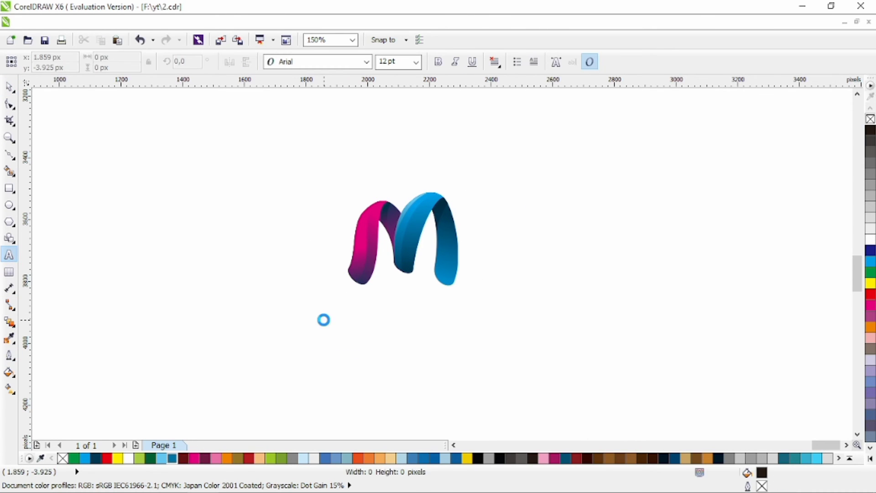
pyautogui.click(324, 320)
pyautogui.write('COLORSMEDIA')
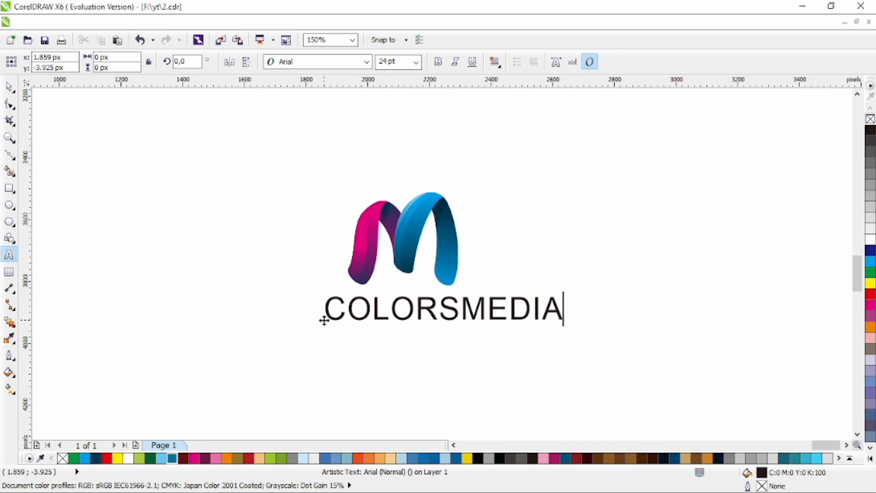
pyautogui.click(8, 91)
# Set the COLORSMEDIA text in Calibri Light and scale it down to about 16 pt
pyautogui.click(367, 62)
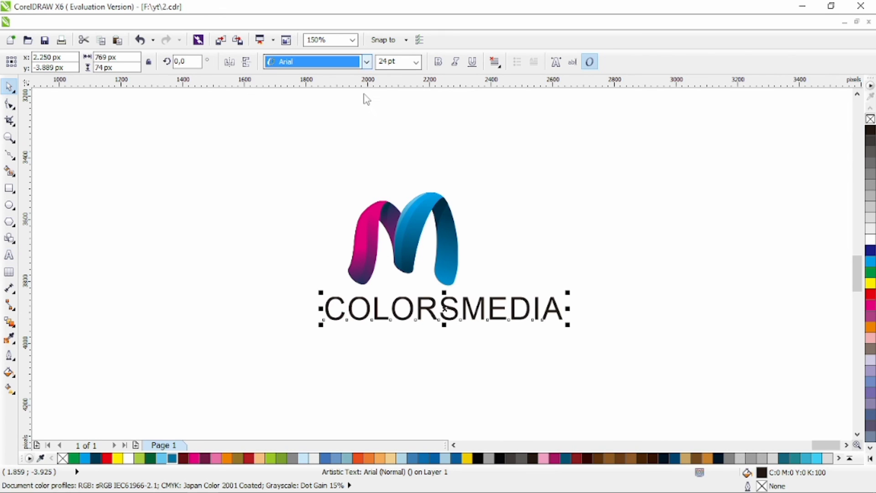
pyautogui.write('Calibri')
pyautogui.click(367, 99)
pyautogui.moveTo(525, 324); pyautogui.dragTo(463, 330)
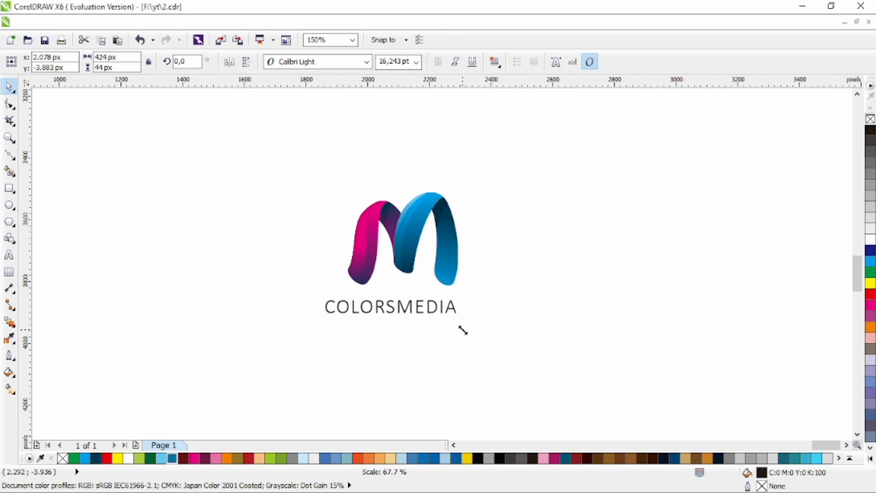
# Format only the MEDIA part of the wordmark in bold Calibri
pyautogui.doubleClick(398, 306)
pyautogui.moveTo(396, 306); pyautogui.dragTo(420, 336)
pyautogui.click(367, 62)
pyautogui.click(361, 102)
pyautogui.click(440, 64)
pyautogui.click(9, 87)
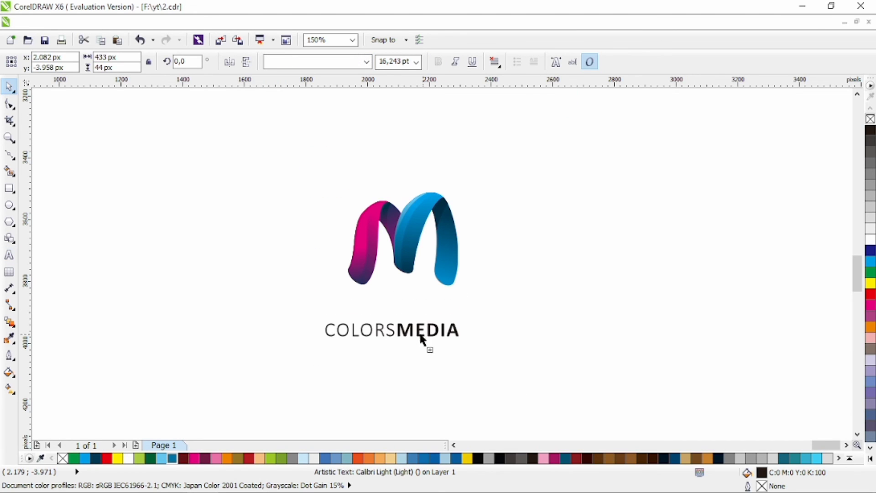
# Duplicate the wordmark directly below the original and replace the copy's text with "LOGO DESIGN"
pyautogui.rightClick(421, 335)
pyautogui.doubleClick(421, 335)
pyautogui.hotkey('ctrl', 'a')
pyautogui.write('LOGO DESIGN')
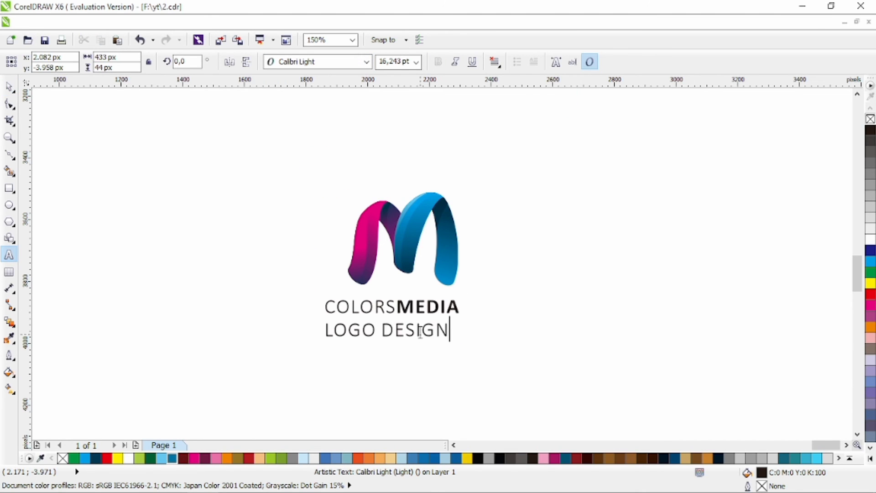
# Set the LOGO DESIGN text in bold Calibri
pyautogui.click(9, 86)
pyautogui.click(367, 61)
pyautogui.click(362, 89)
pyautogui.click(438, 62)
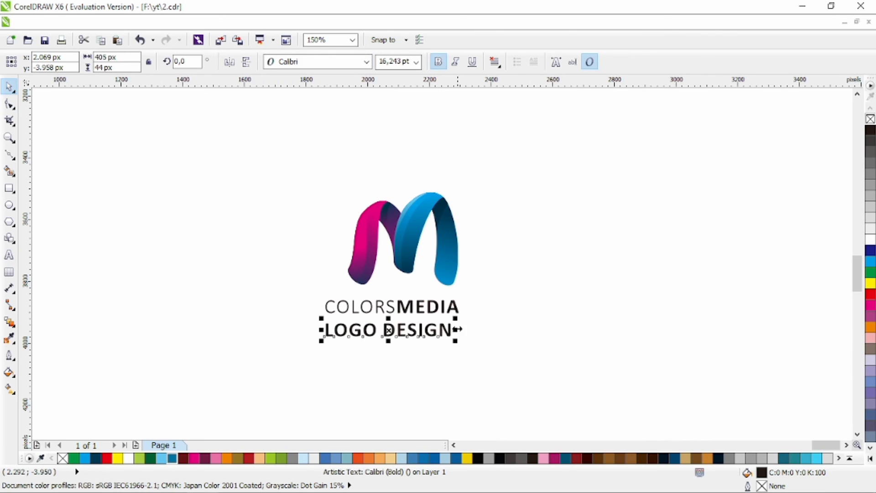
# Scale the LOGO DESIGN tagline down to about 5 pt and widen its letter spacing
pyautogui.moveTo(453, 341); pyautogui.dragTo(428, 348)
pyautogui.click(10, 104)
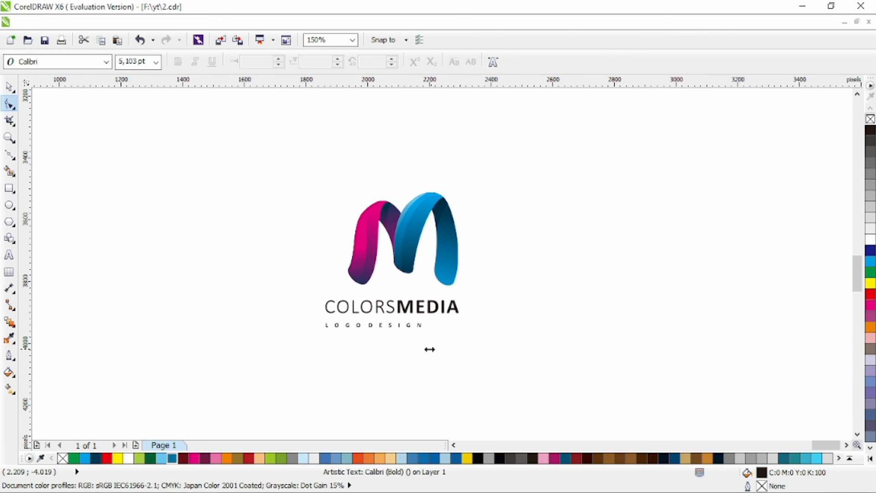
pyautogui.click(9, 86)
# Group the M mark's objects and centre the mark and both text lines on a common vertical axis
pyautogui.moveTo(333, 157); pyautogui.dragTo(503, 305)
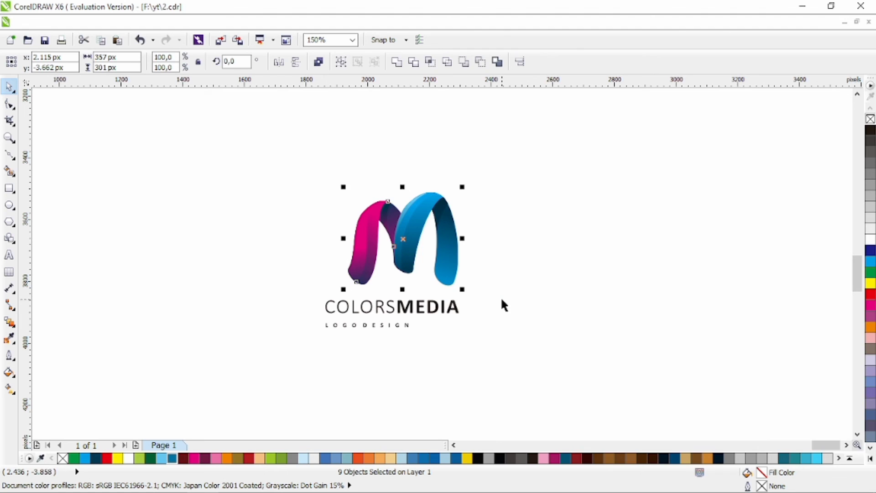
pyautogui.hotkey('ctrl', 'g')
pyautogui.moveTo(515, 154); pyautogui.dragTo(299, 346)
pyautogui.press('c')
pyautogui.click(441, 353)
# Move the tagline up closer to the wordmark and fill both text lines with dark blue
pyautogui.click(431, 325)
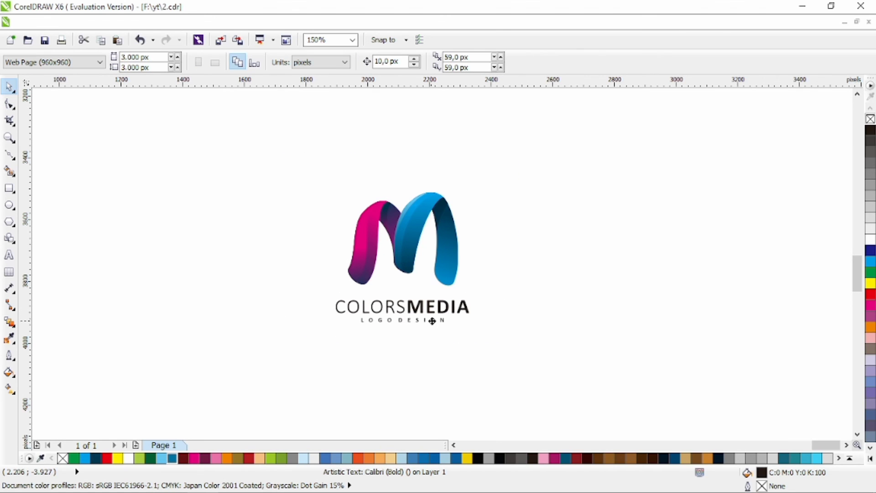
pyautogui.keyDown('shift'); pyautogui.click(432, 310); pyautogui.keyUp('shift')
pyautogui.click(583, 301)
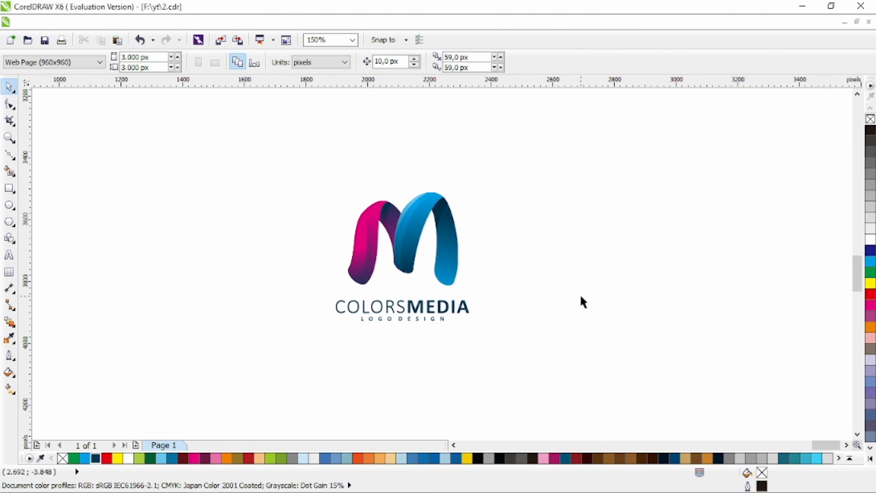